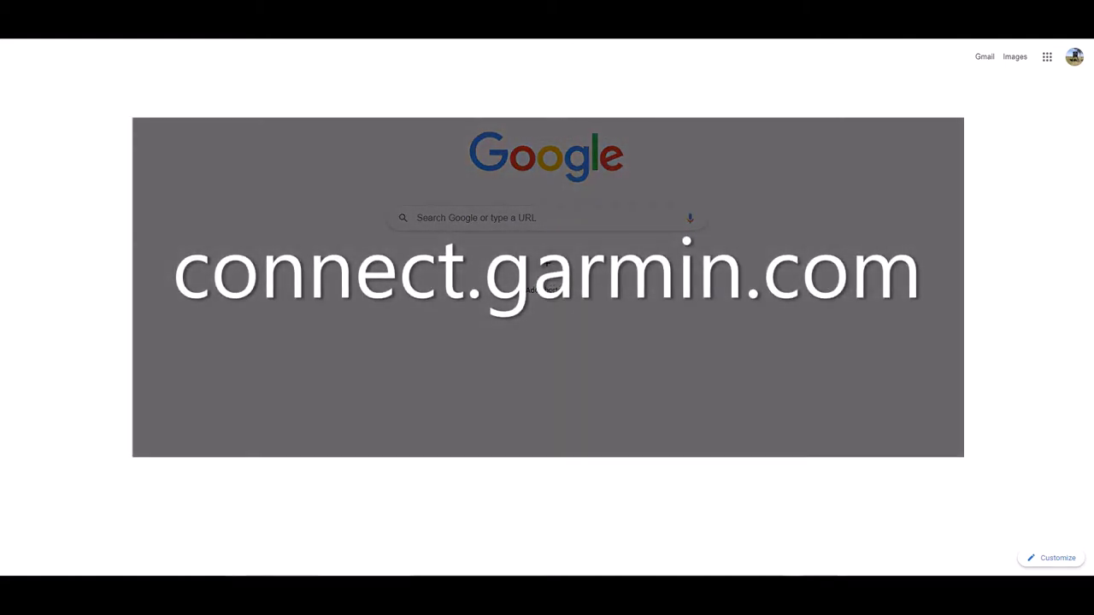
# - Open connect.garmin.com and go to the Courses page of the Training section
pyautogui.press('Return')
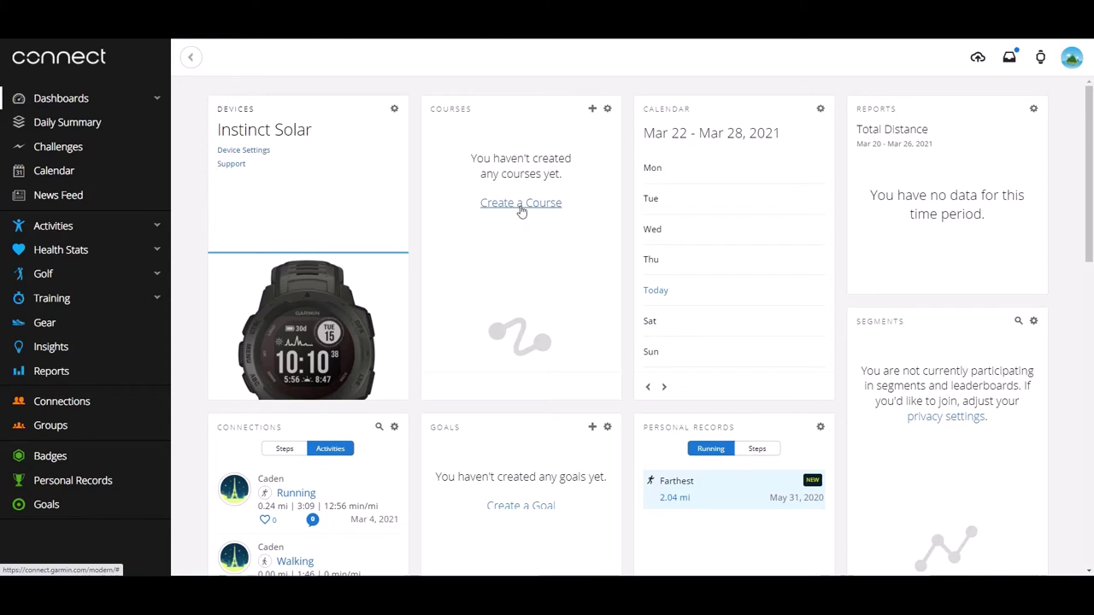
pyautogui.click(52, 304)
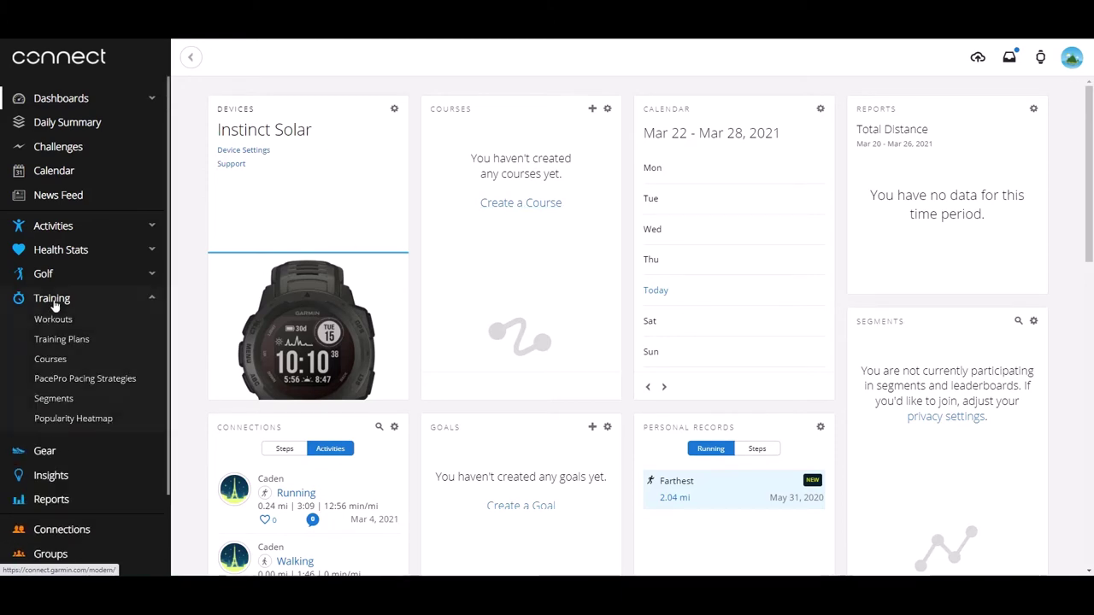
pyautogui.click(49, 359)
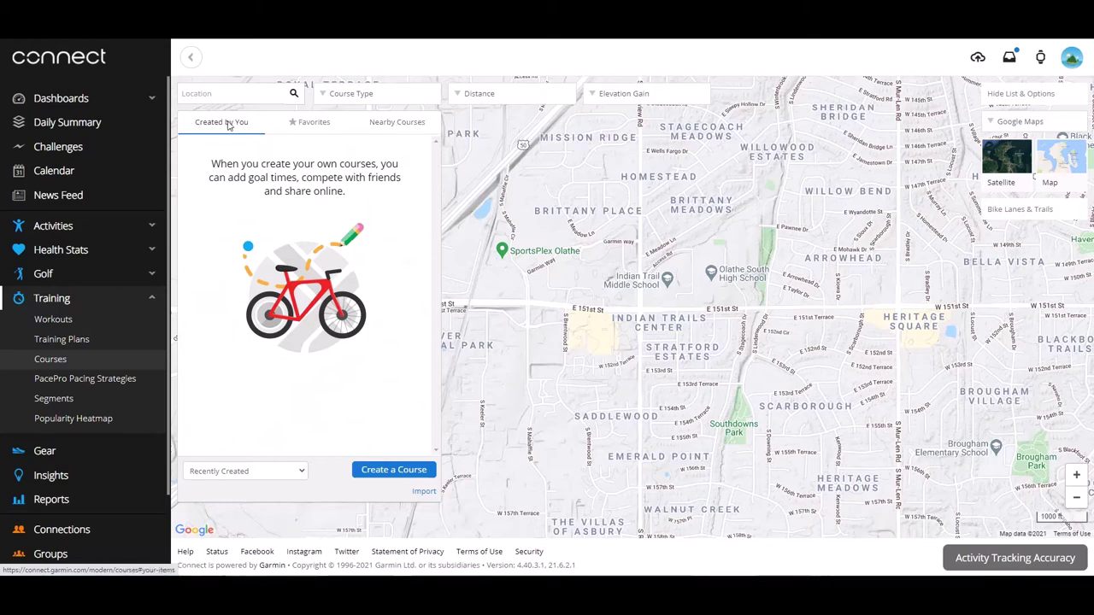
# - Start a new course with the course type Other and the Custom drawing method
pyautogui.click(394, 470)
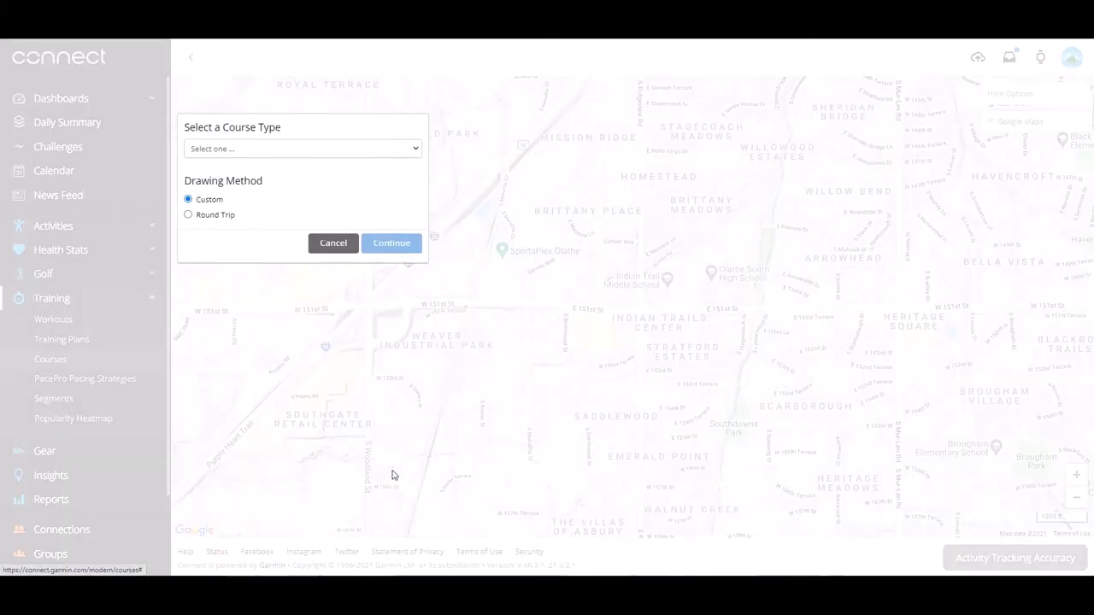
pyautogui.click(263, 150)
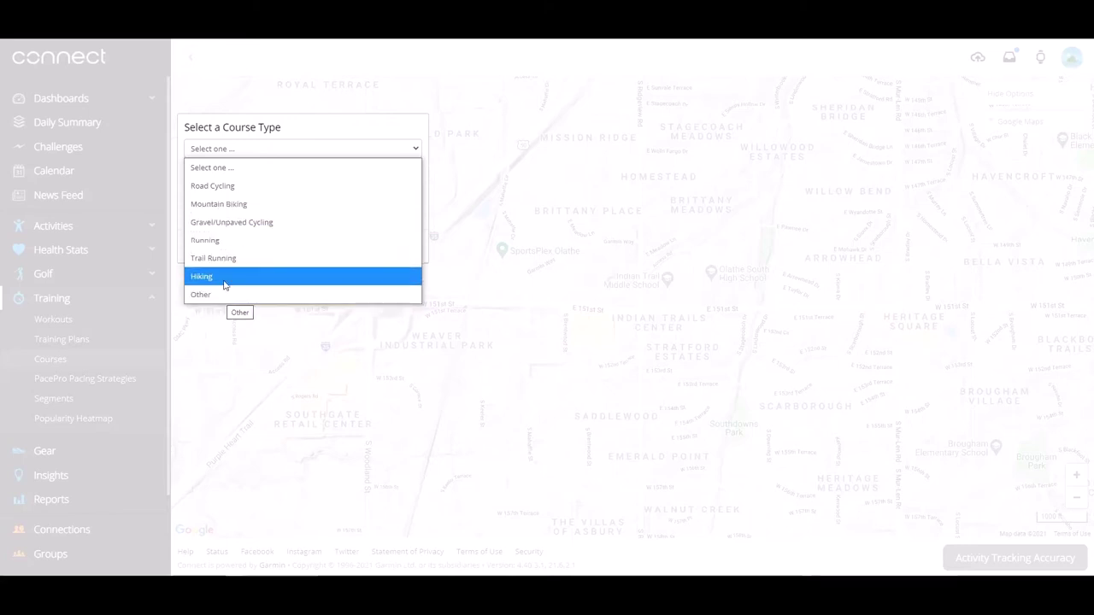
pyautogui.click(216, 296)
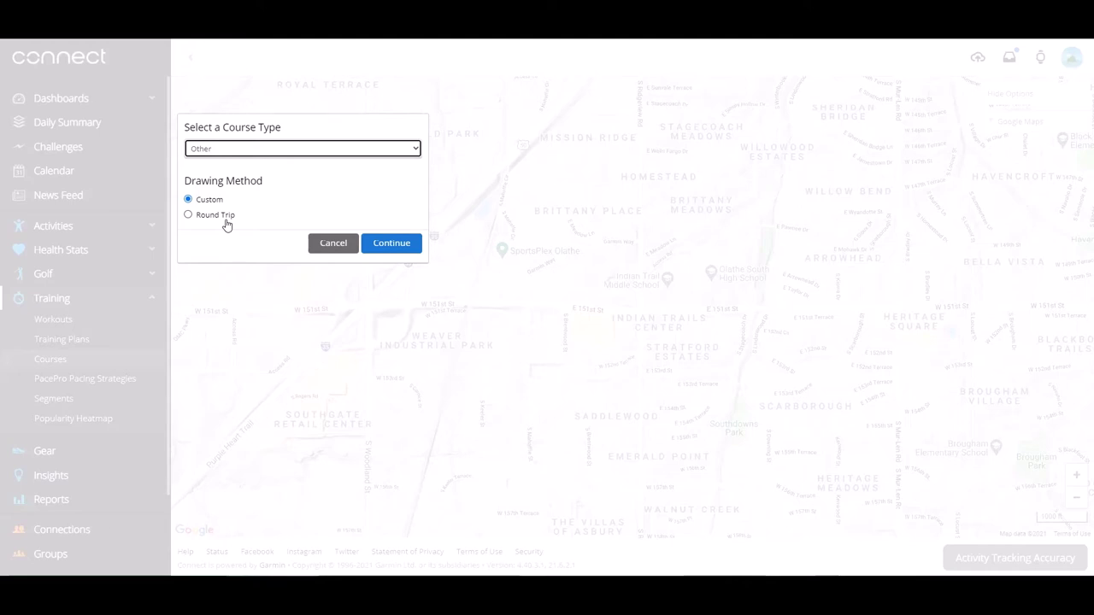
pyautogui.click(389, 245)
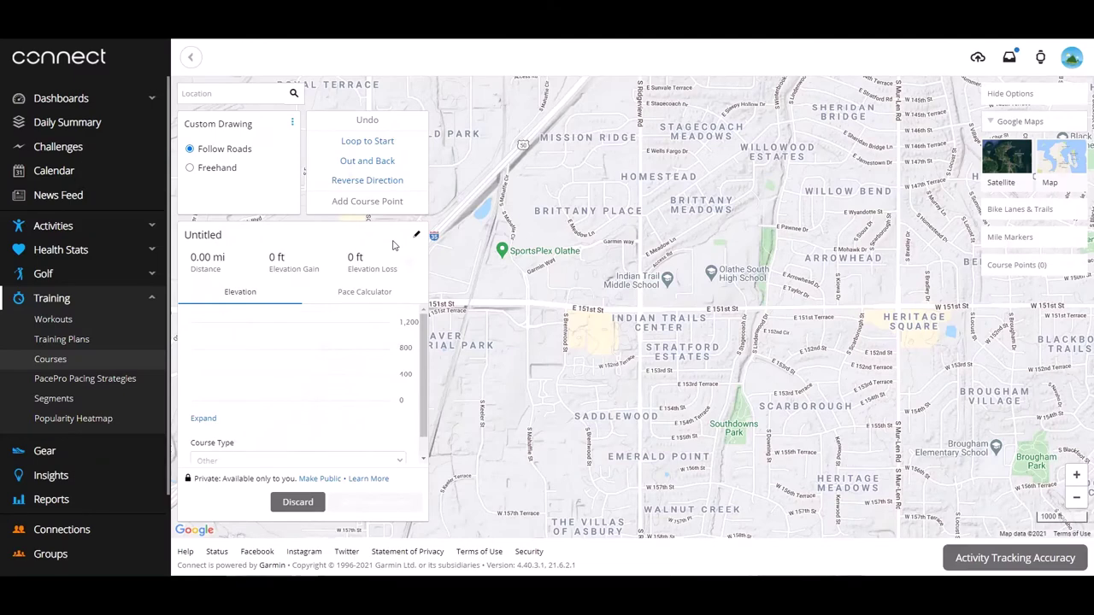
# - Search the course map for the location 78666
pyautogui.click(255, 101)
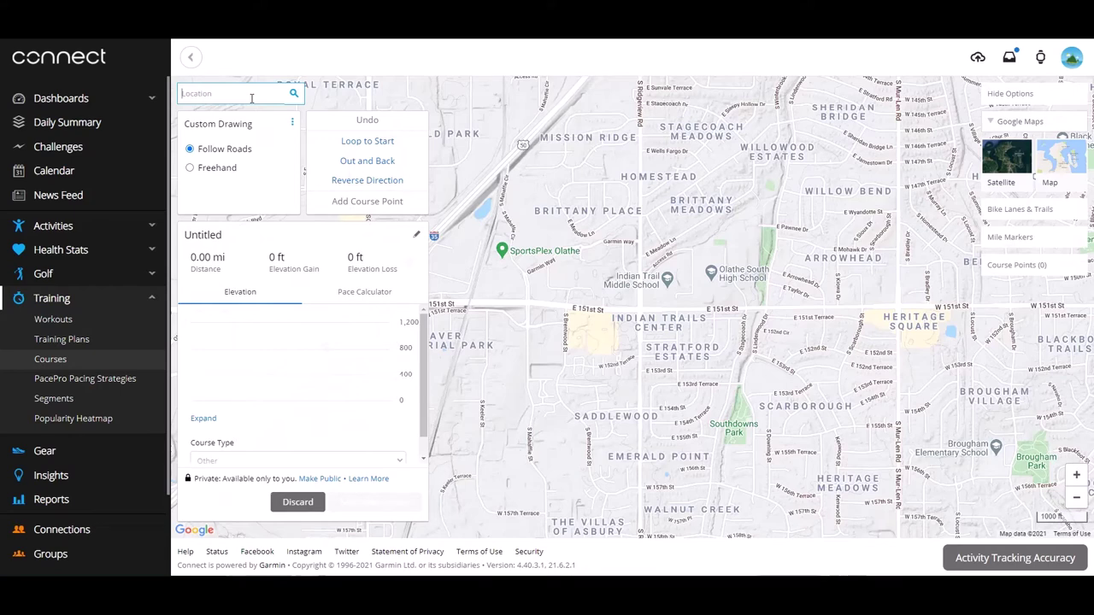
pyautogui.write('78666')
pyautogui.press('Return')
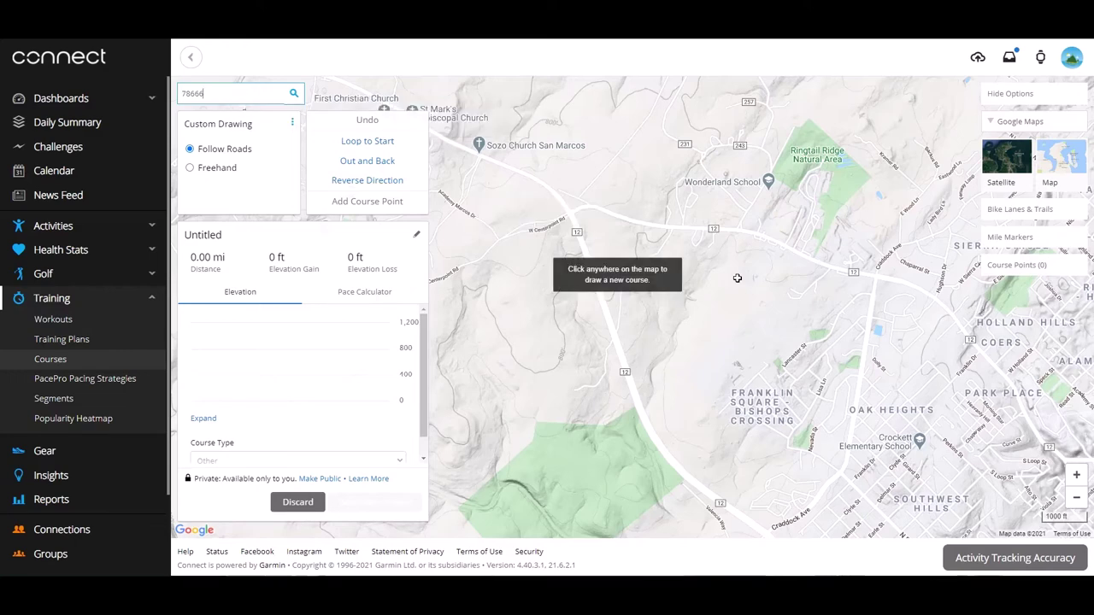
# - Place the course's start point on Hill House Cir beside Texas State University
pyautogui.scroll(-1, 738, 269)
pyautogui.moveTo(785, 271); pyautogui.dragTo(550, 251)
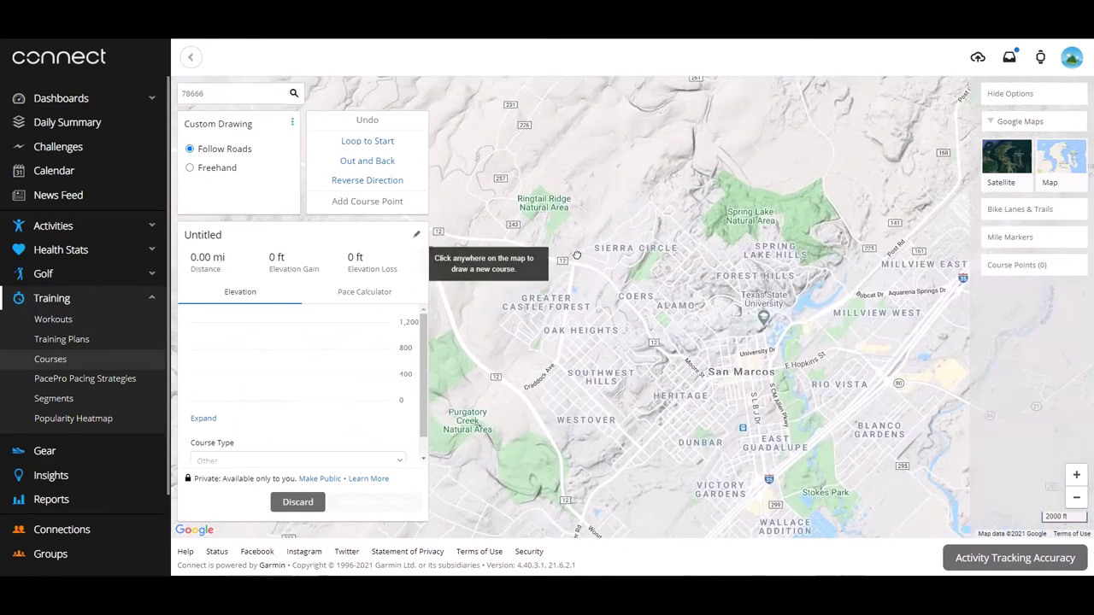
pyautogui.scroll(1, 709, 285)
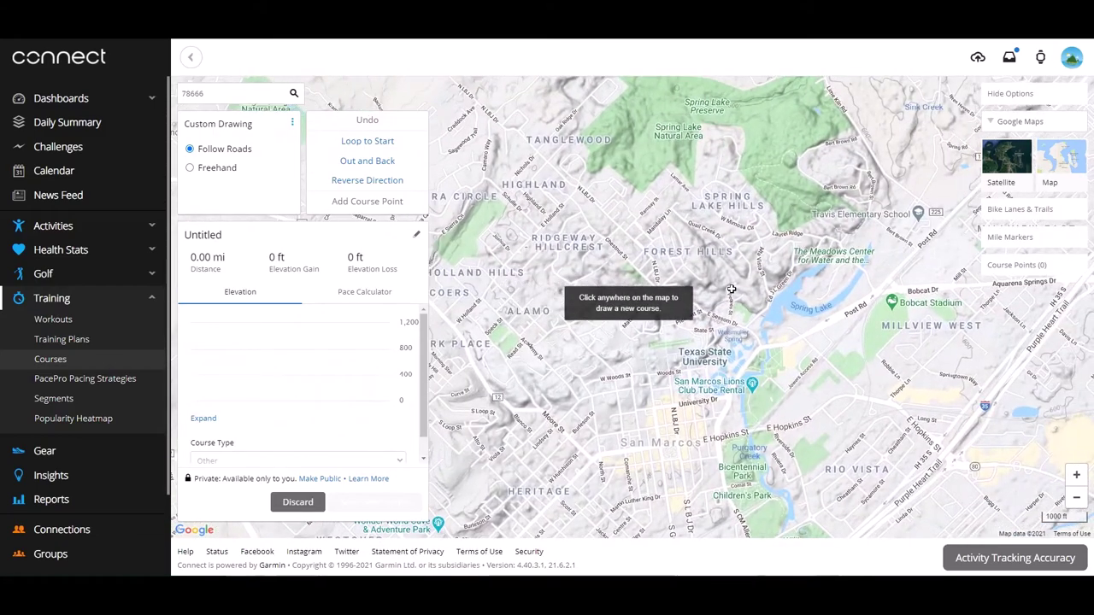
pyautogui.scroll(1, 679, 291)
pyautogui.moveTo(790, 366); pyautogui.dragTo(785, 184)
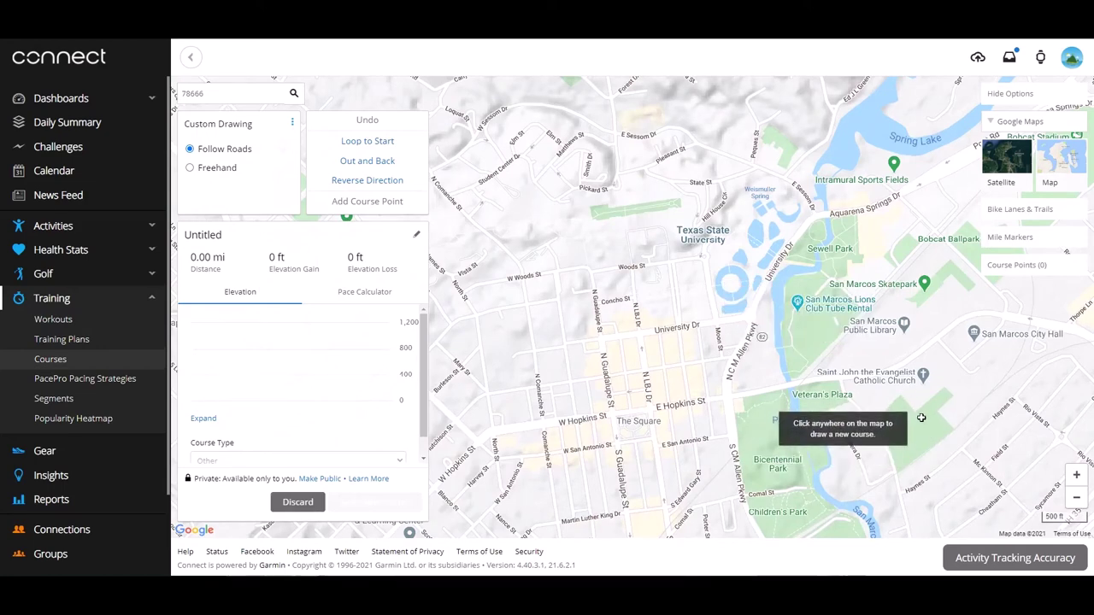
pyautogui.scroll(1, 884, 400)
pyautogui.moveTo(741, 244); pyautogui.dragTo(926, 449)
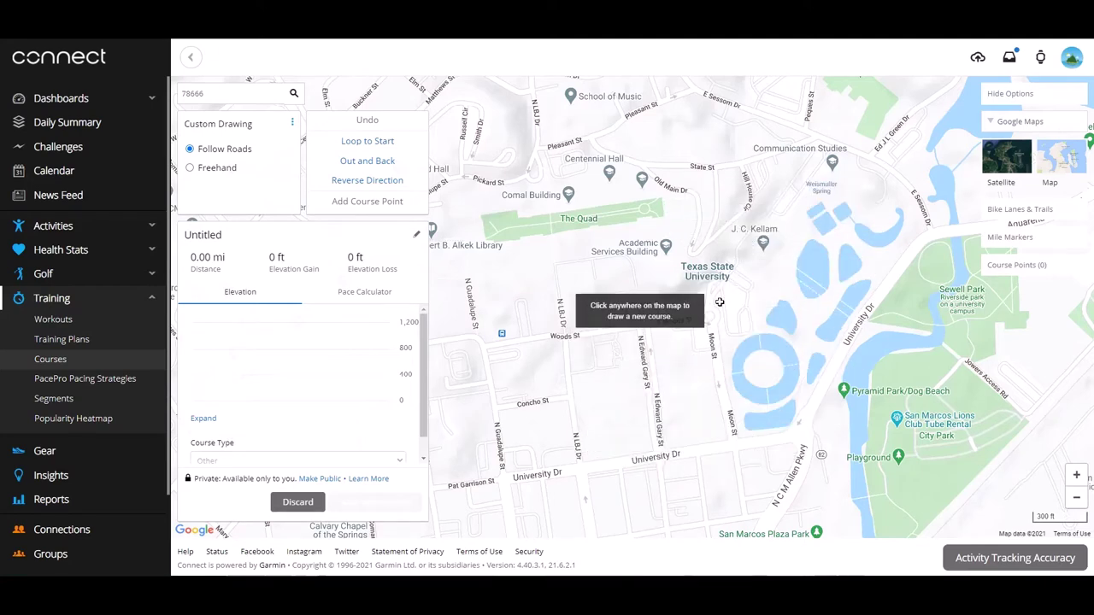
pyautogui.scroll(2, 720, 303)
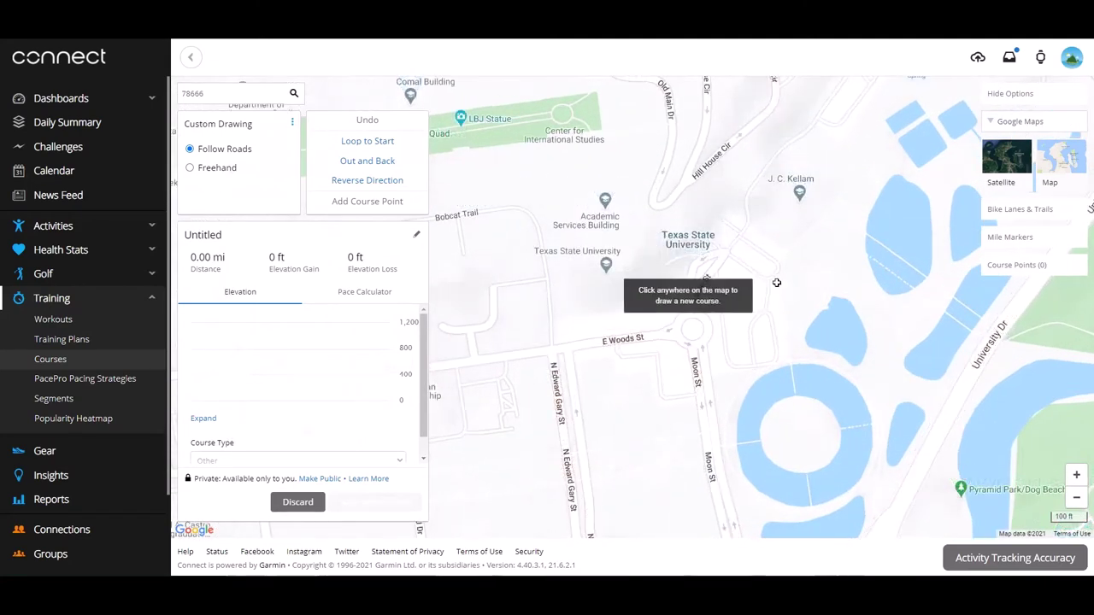
pyautogui.click(707, 162)
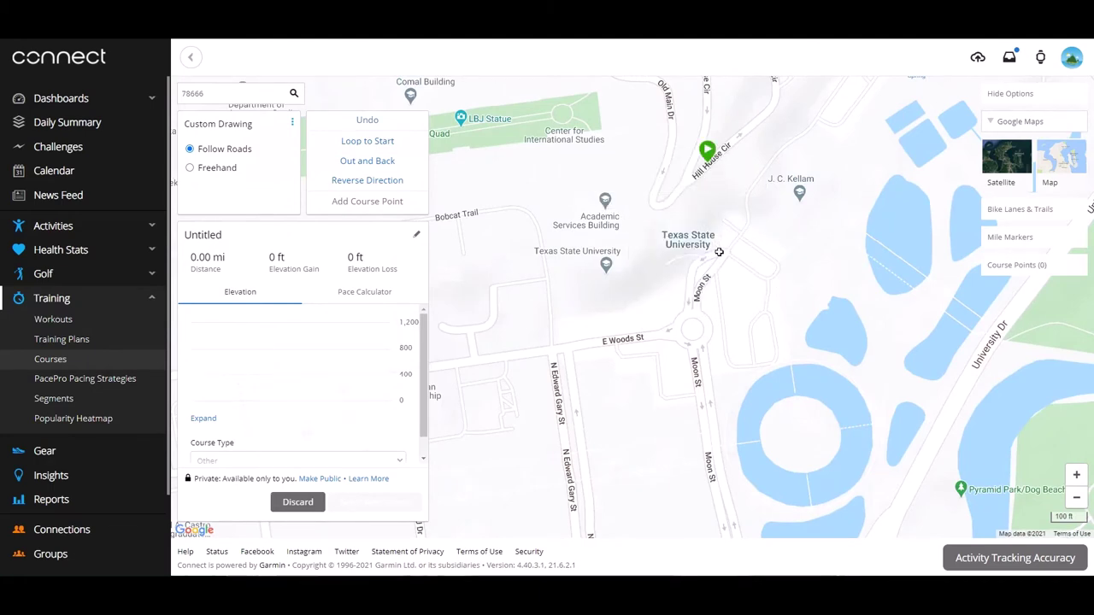
# - Try to route the course along roads from the start point to J. C. Kellam, and undo that segment
pyautogui.click(798, 195)
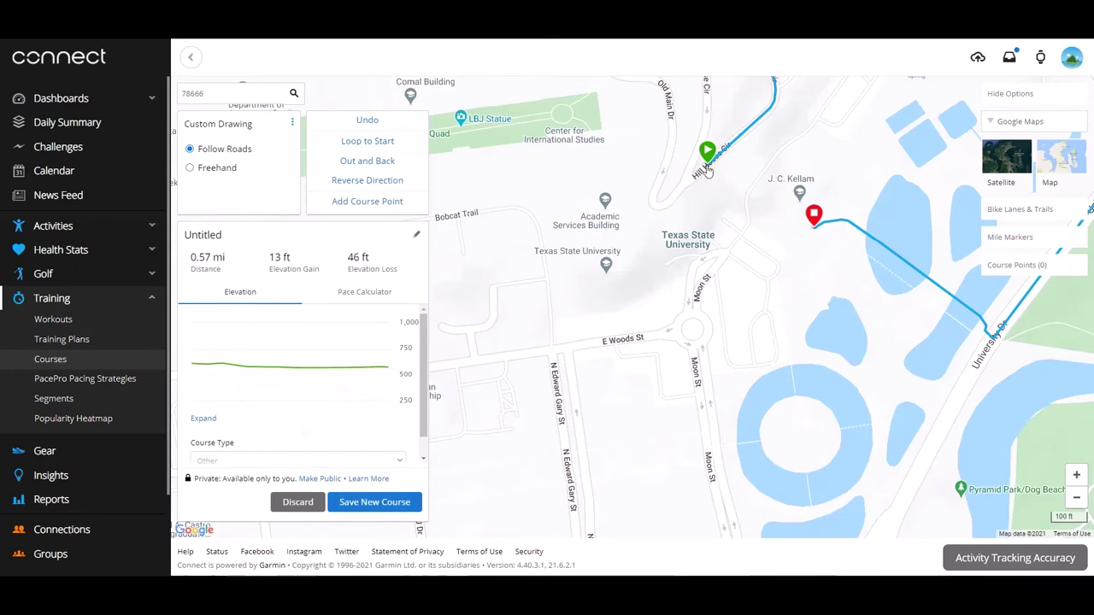
pyautogui.scroll(-1, 732, 171)
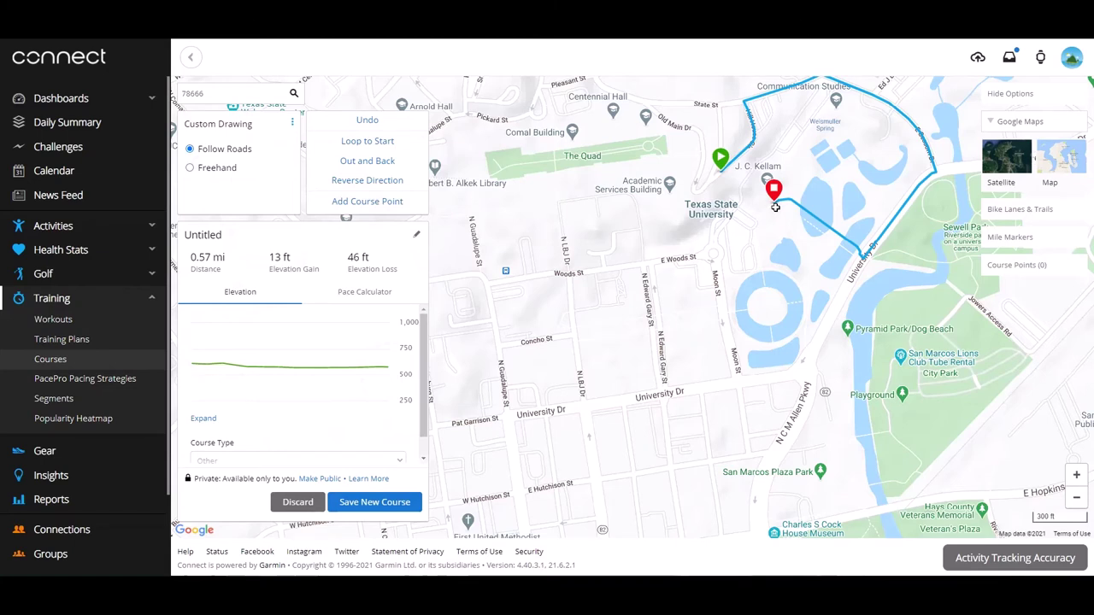
pyautogui.click(368, 121)
pyautogui.scroll(1, 692, 179)
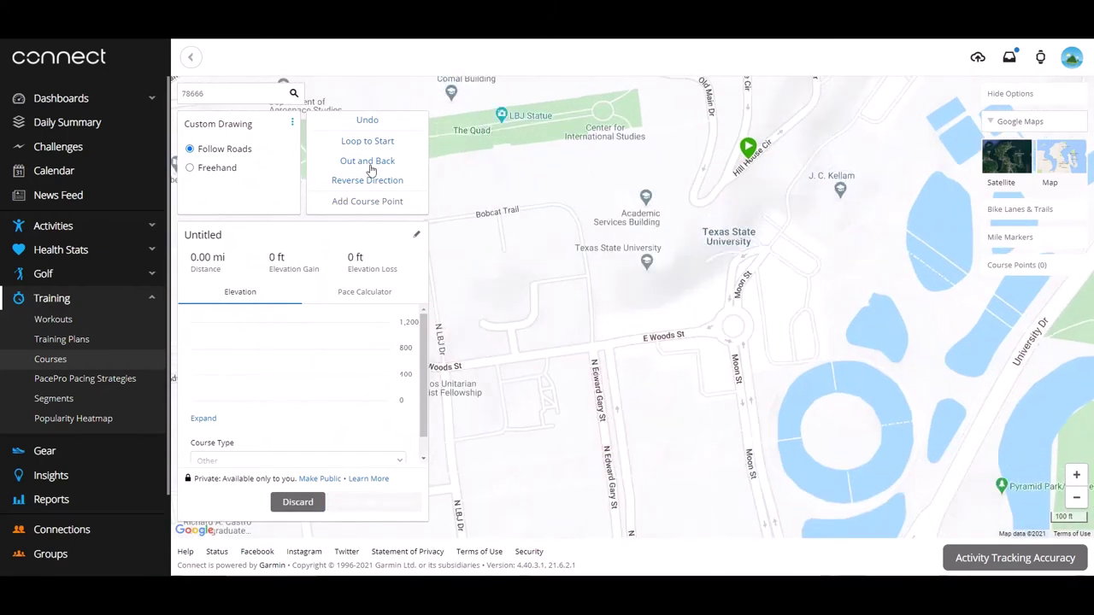
# - Switch to Freehand drawing and try a straight segment from the start point to J. C. Kellam, undoing that segment
pyautogui.click(189, 169)
pyautogui.click(840, 189)
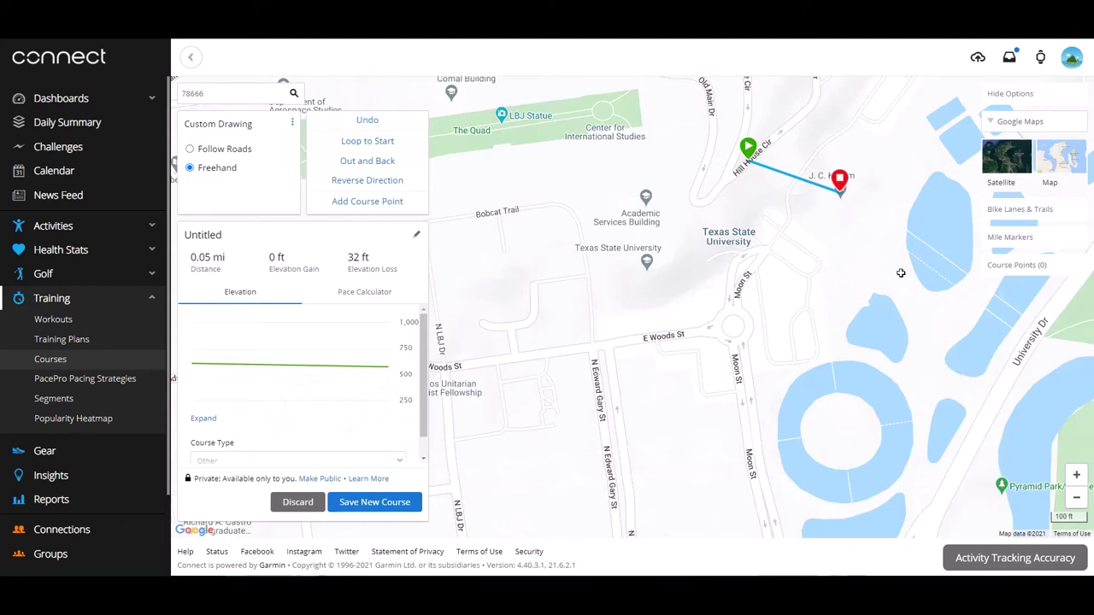
pyautogui.click(367, 120)
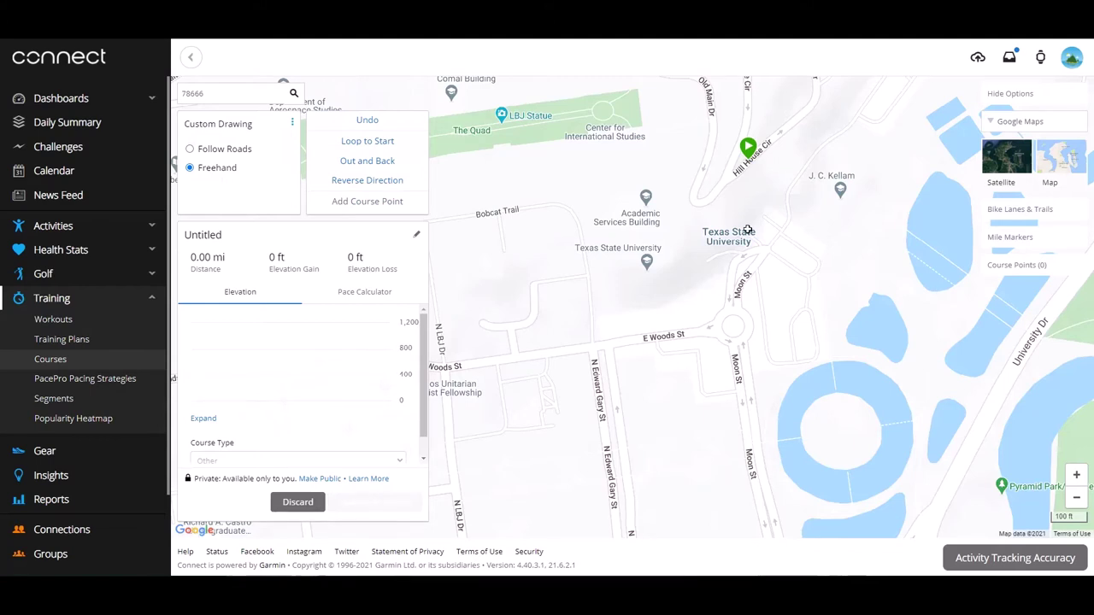
# - Draw the course freehand from the start point to State St, then along State St and onto E Sessom Dr
pyautogui.scroll(-2, 748, 230)
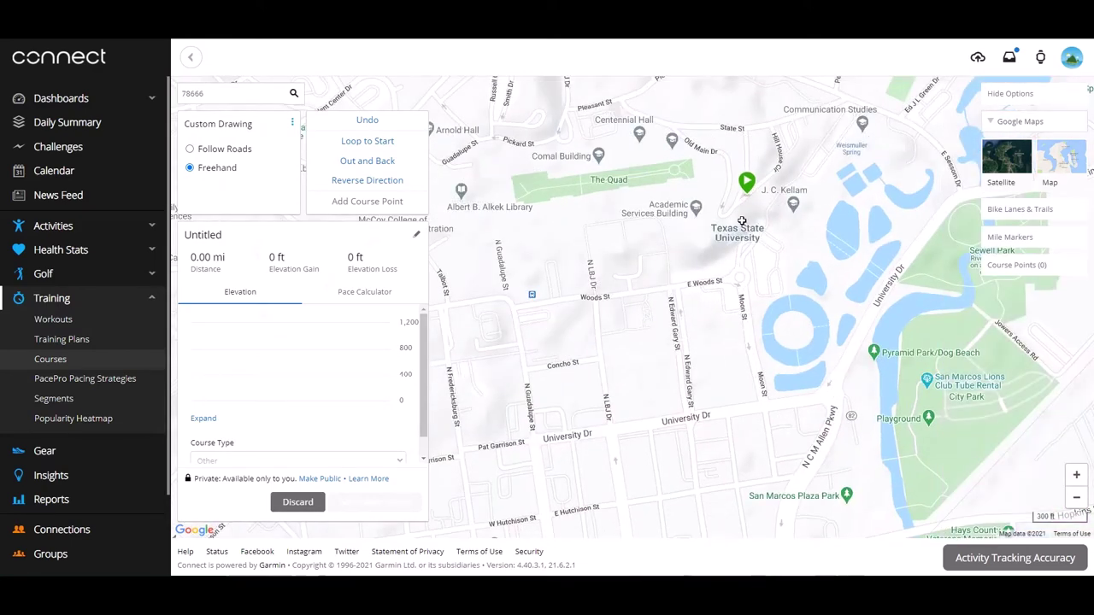
pyautogui.moveTo(755, 227); pyautogui.dragTo(744, 270)
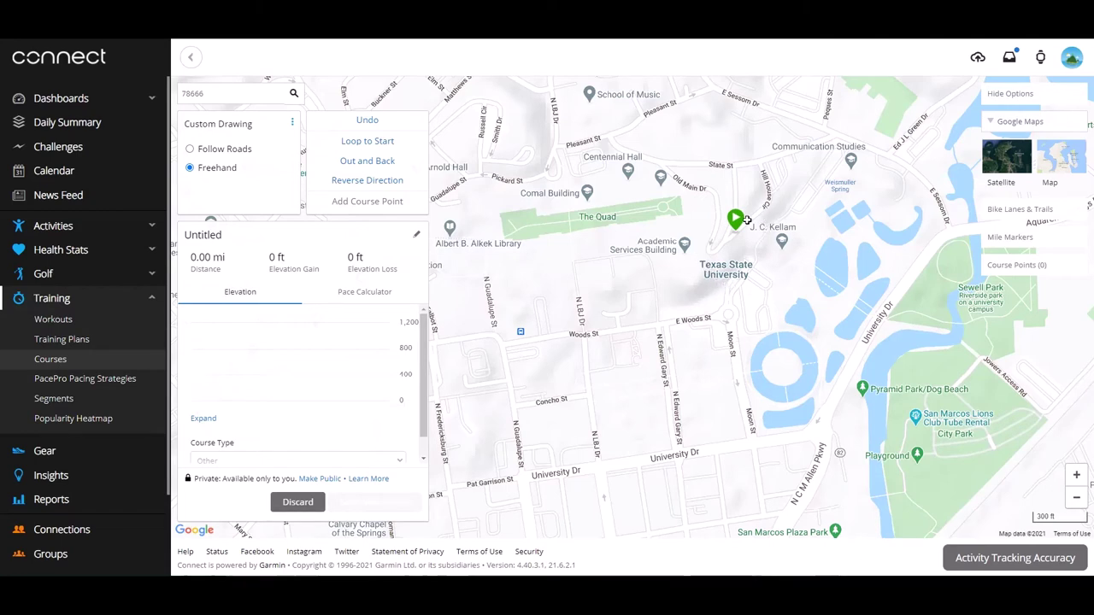
pyautogui.scroll(1, 752, 259)
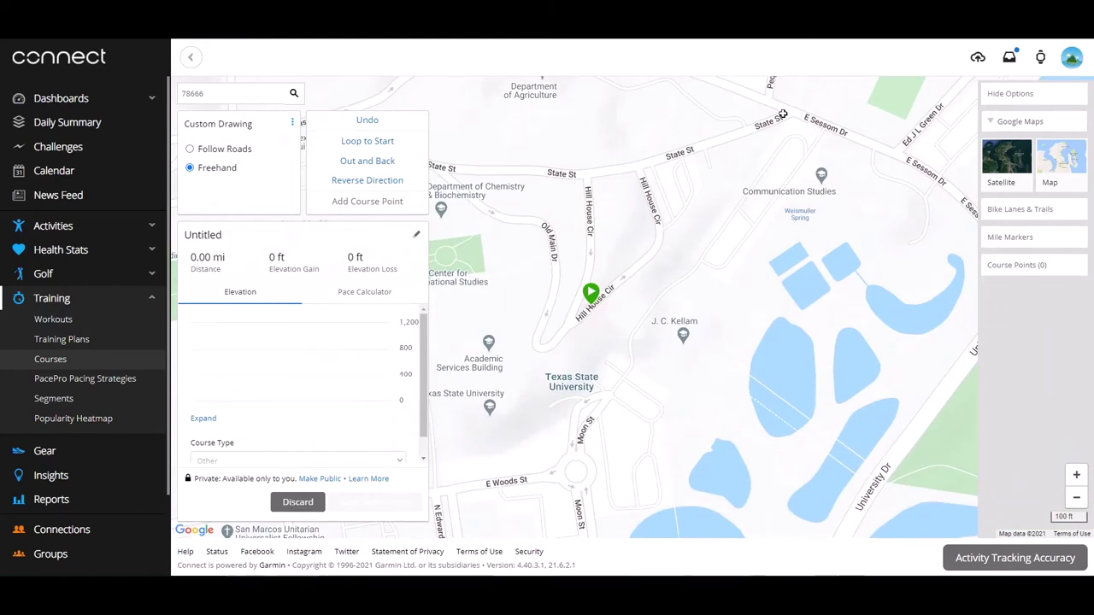
pyautogui.click(638, 161)
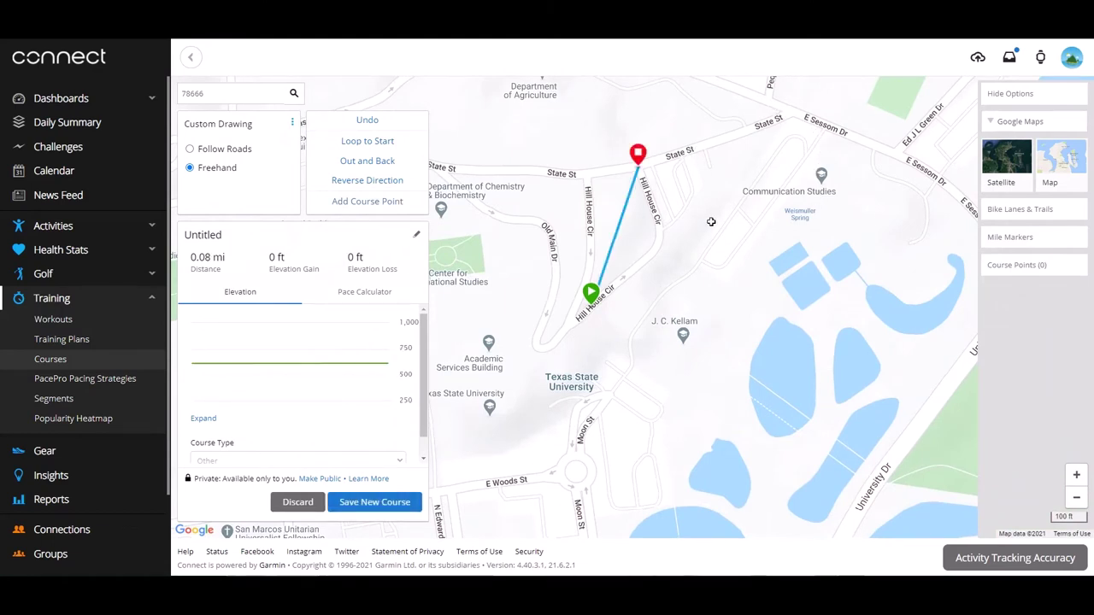
pyautogui.click(785, 110)
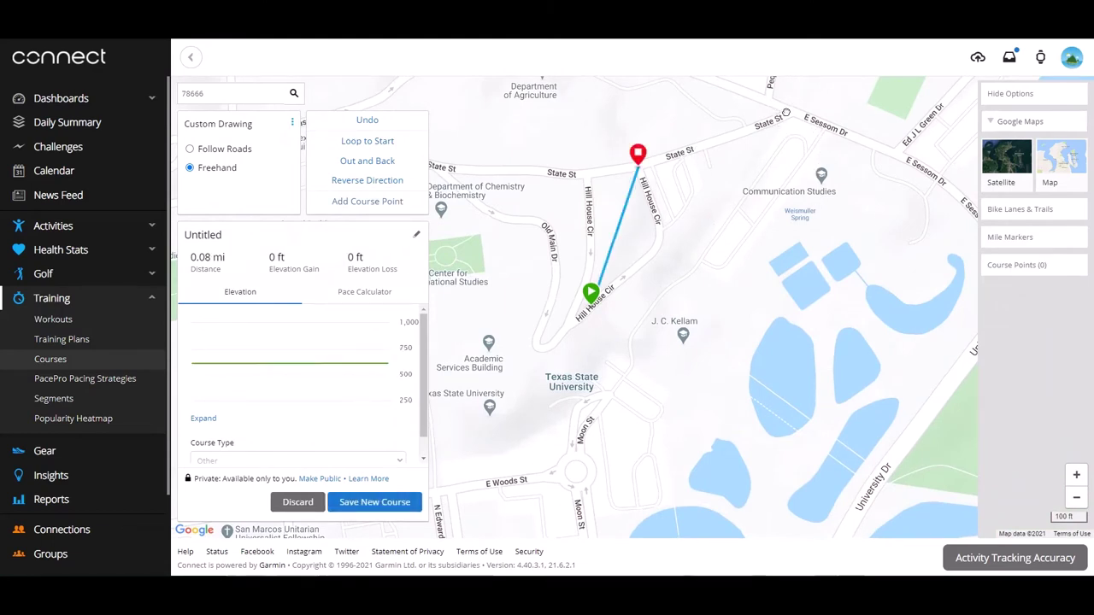
pyautogui.click(897, 150)
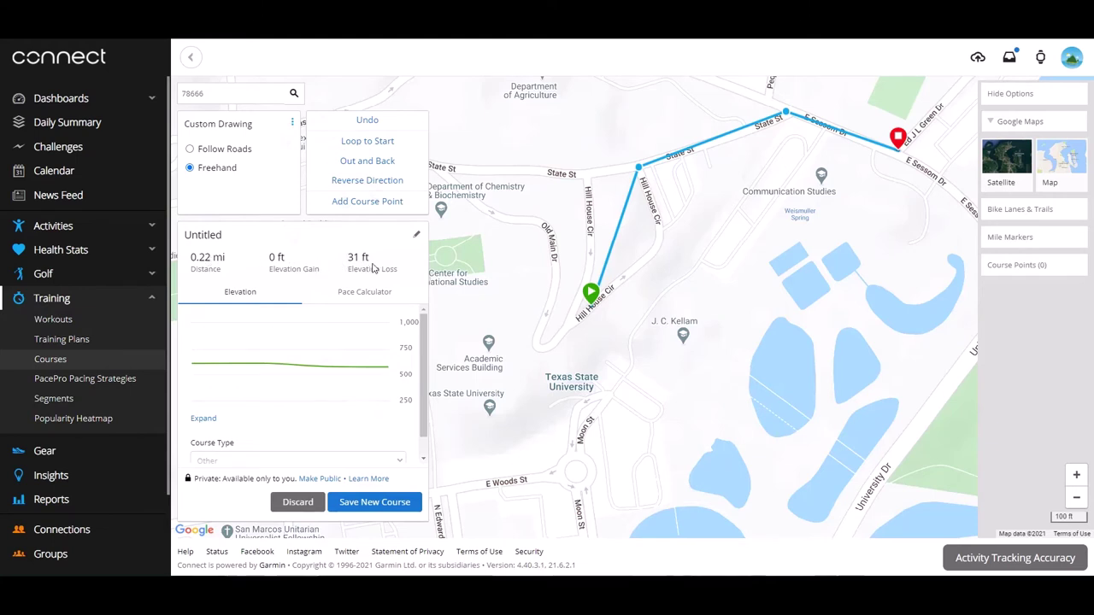
pyautogui.moveTo(920, 235); pyautogui.dragTo(835, 216)
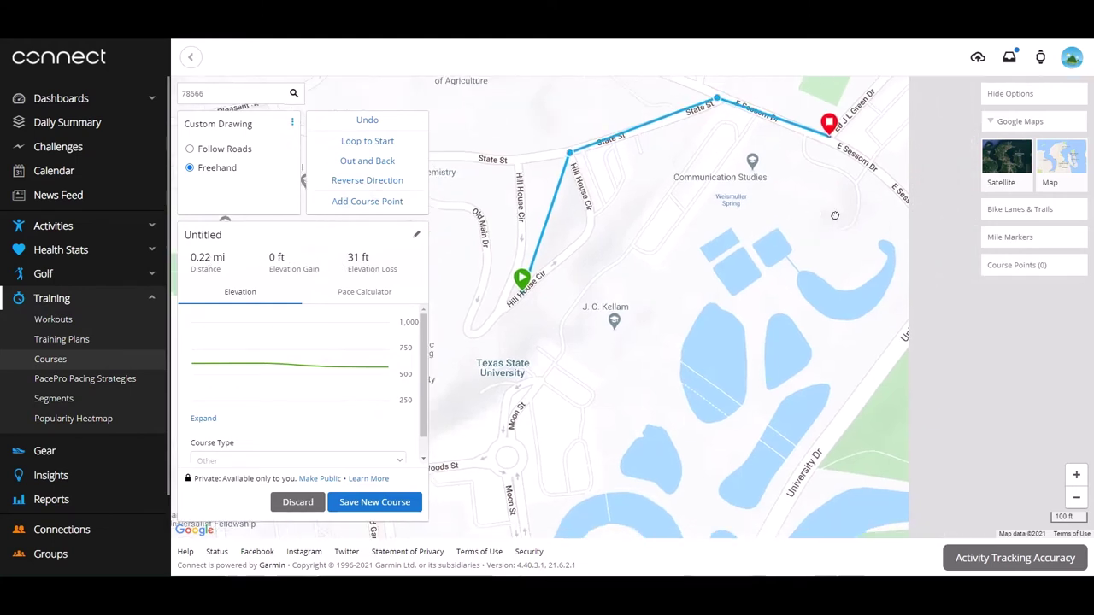
pyautogui.click(852, 160)
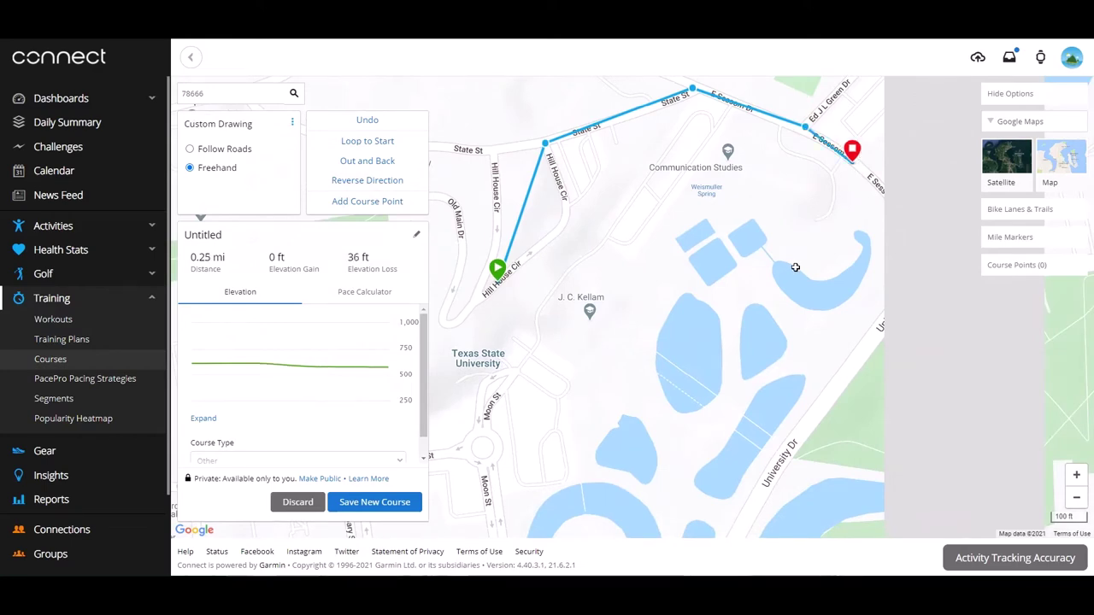
# - Extend the course down E Sessom Dr to the Aquarena Springs junction and along the river road to C M Allen Pkwy
pyautogui.scroll(-1, 796, 266)
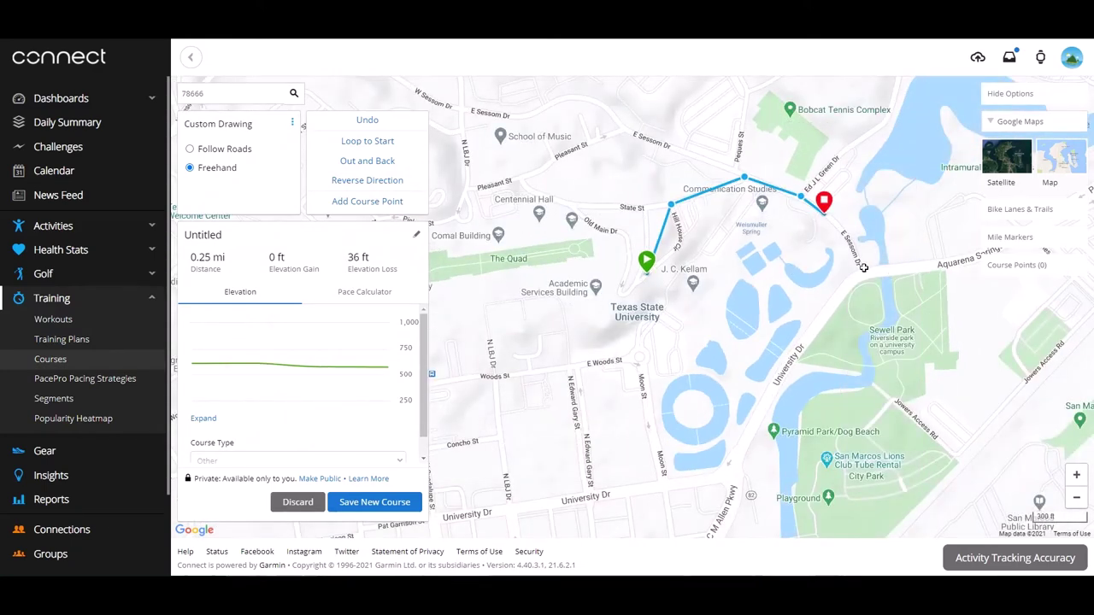
pyautogui.click(860, 267)
pyautogui.click(771, 391)
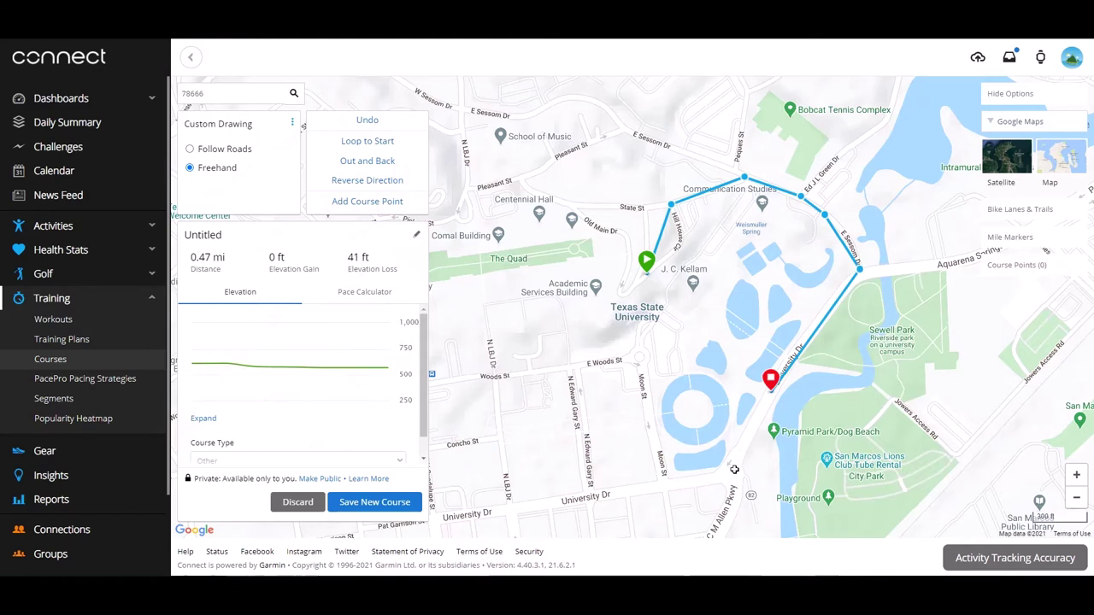
pyautogui.click(733, 467)
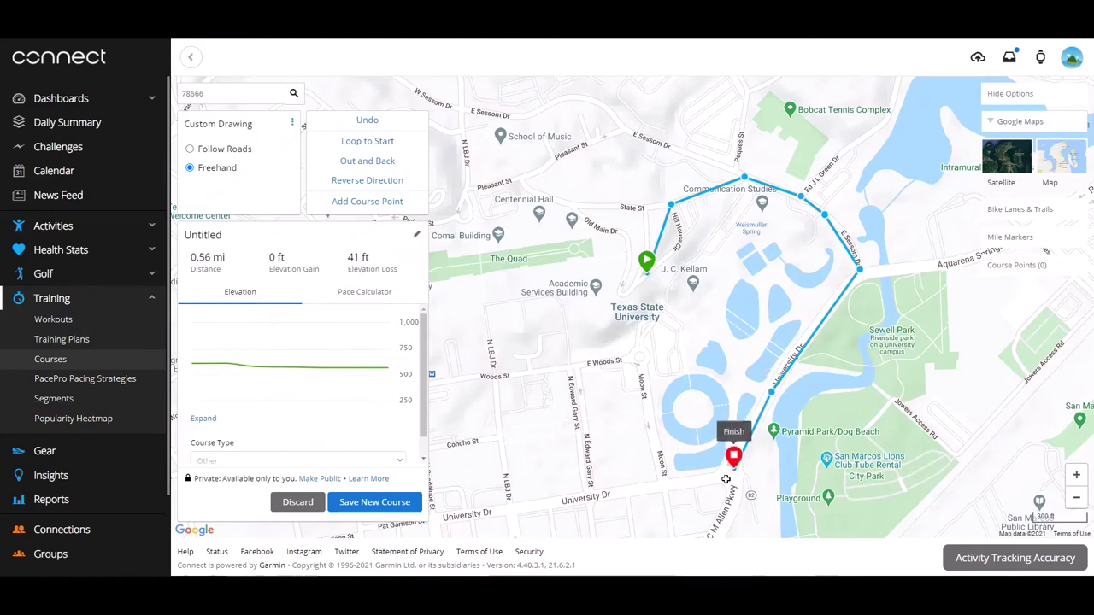
# - Continue the course along University Dr, up N LBJ Dr to The Quad, and back beside the start point
pyautogui.click(505, 505)
pyautogui.click(494, 375)
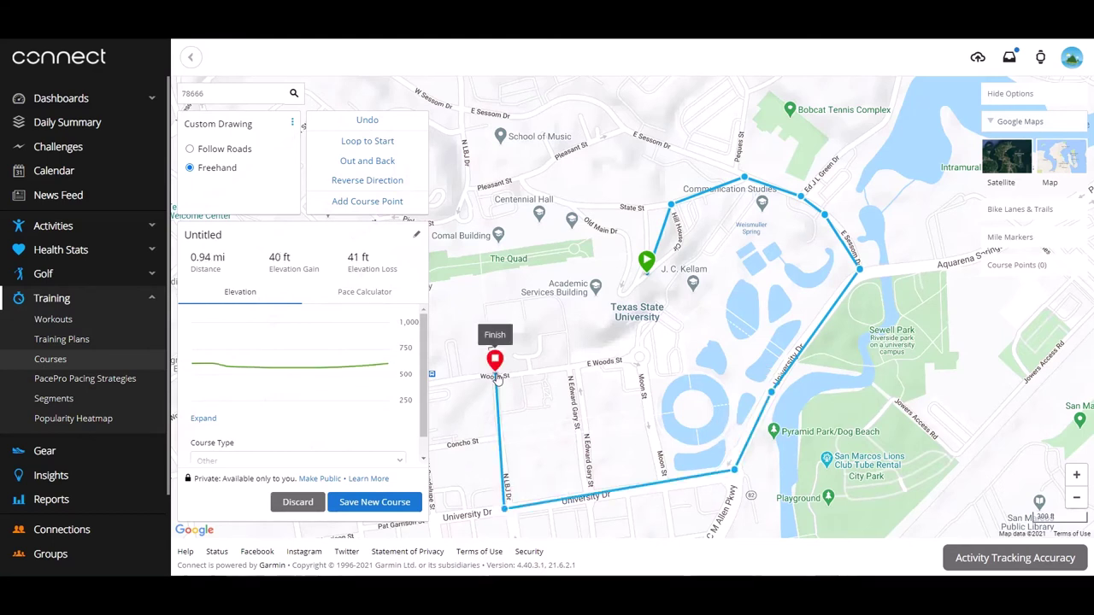
pyautogui.click(480, 255)
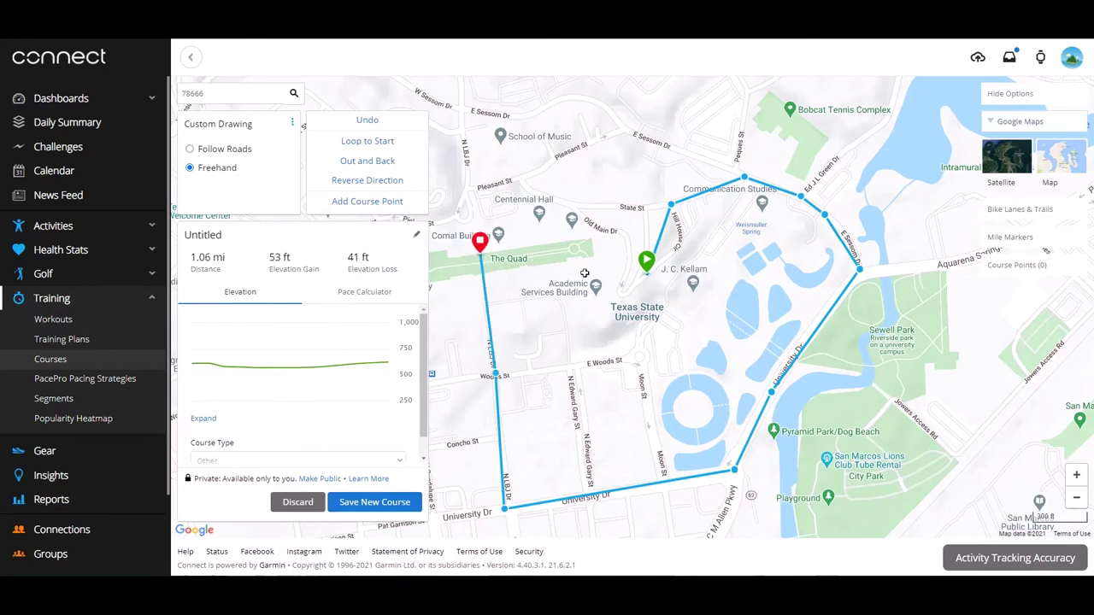
pyautogui.click(634, 272)
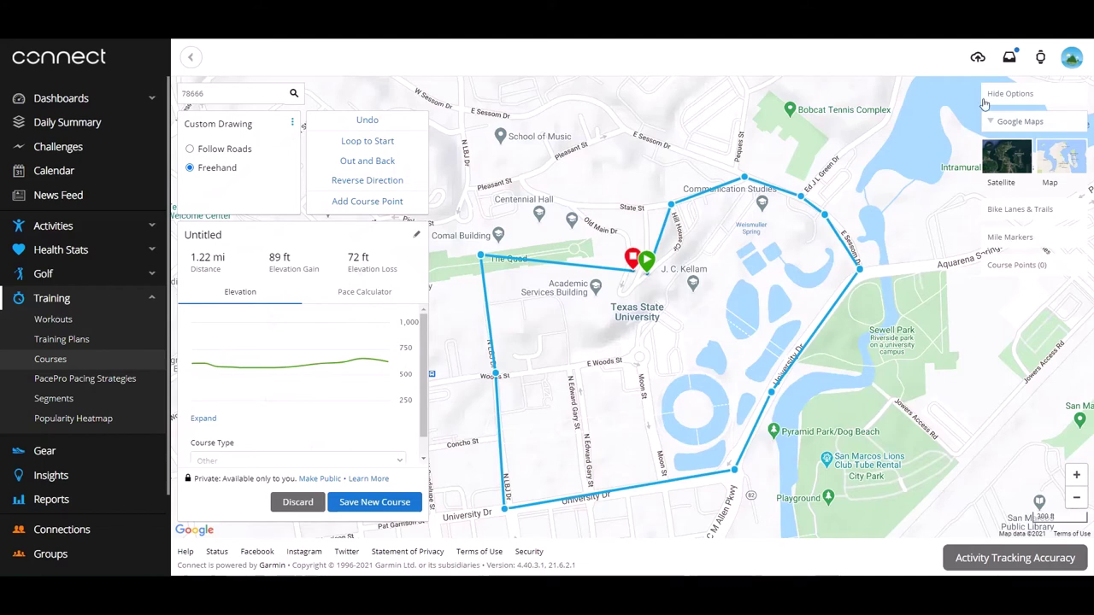
# - Change the course map to the Satellite view
pyautogui.click(1008, 159)
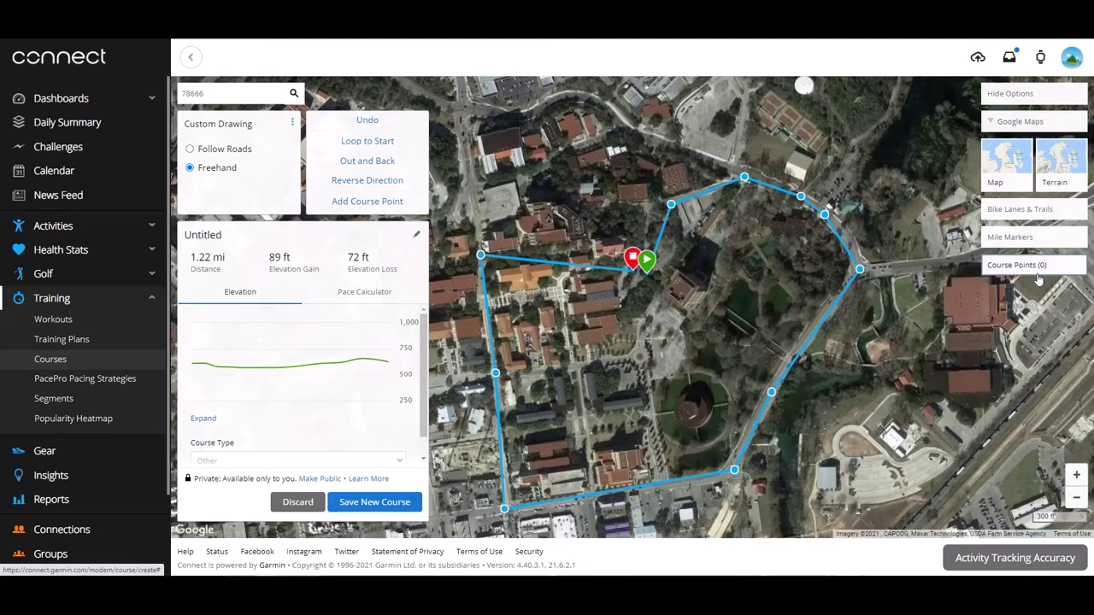
# - Change the course map to the Terrain view, and reverse the course direction and restore it
pyautogui.click(1072, 163)
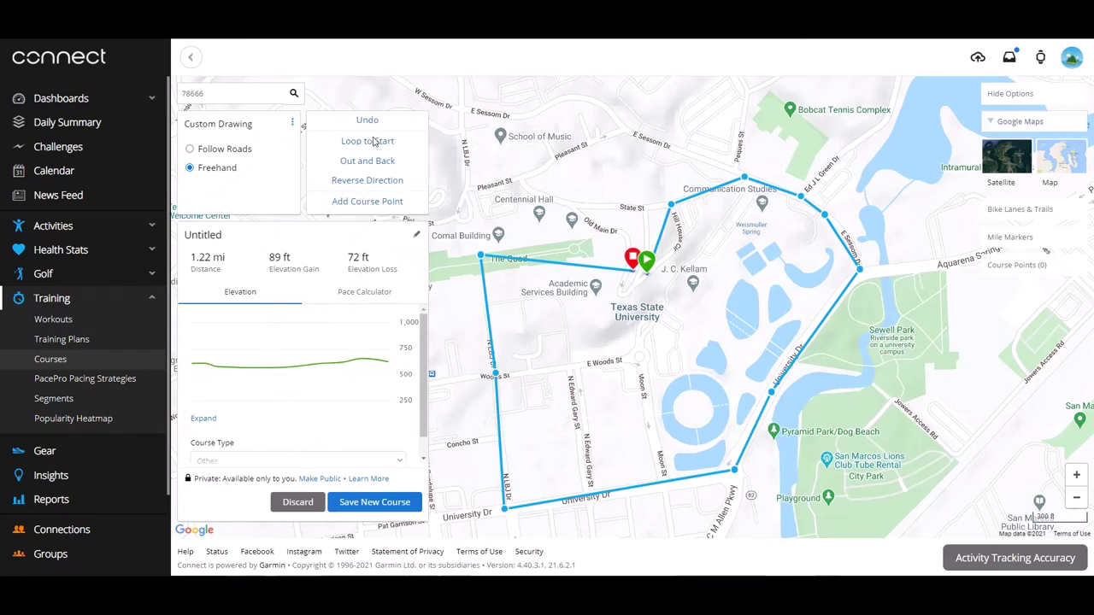
pyautogui.click(381, 187)
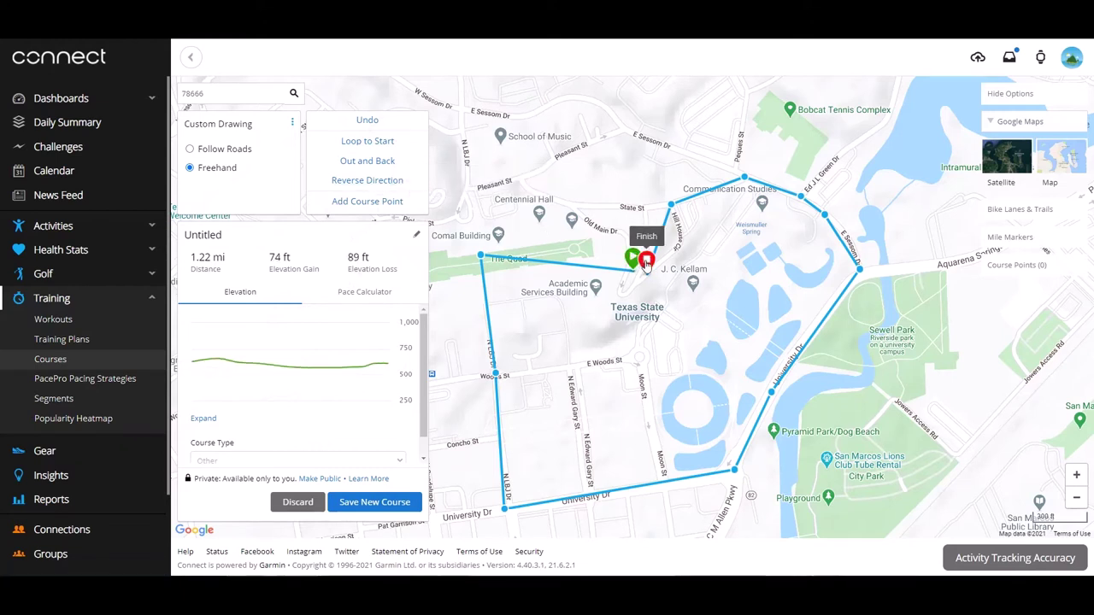
pyautogui.click(381, 187)
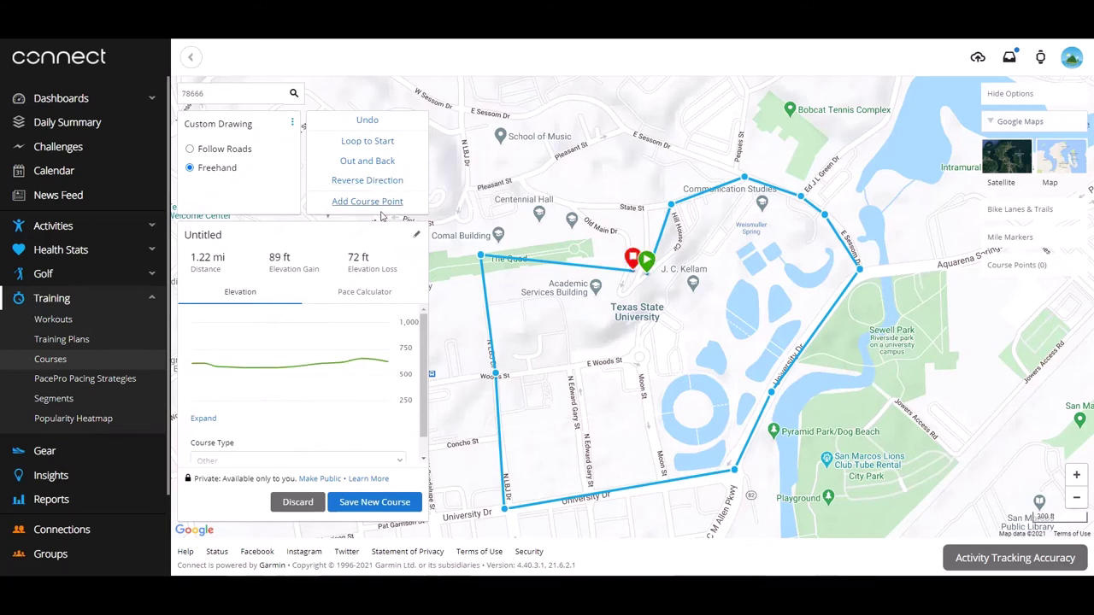
# - Add a course point on the route beside Communication Studies
pyautogui.click(384, 203)
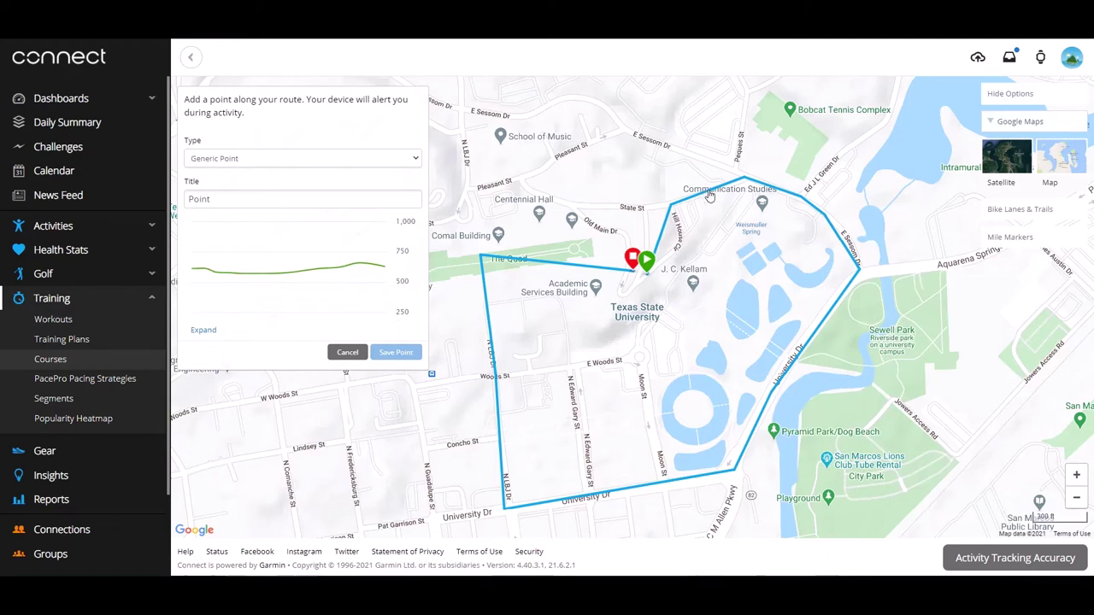
pyautogui.click(708, 193)
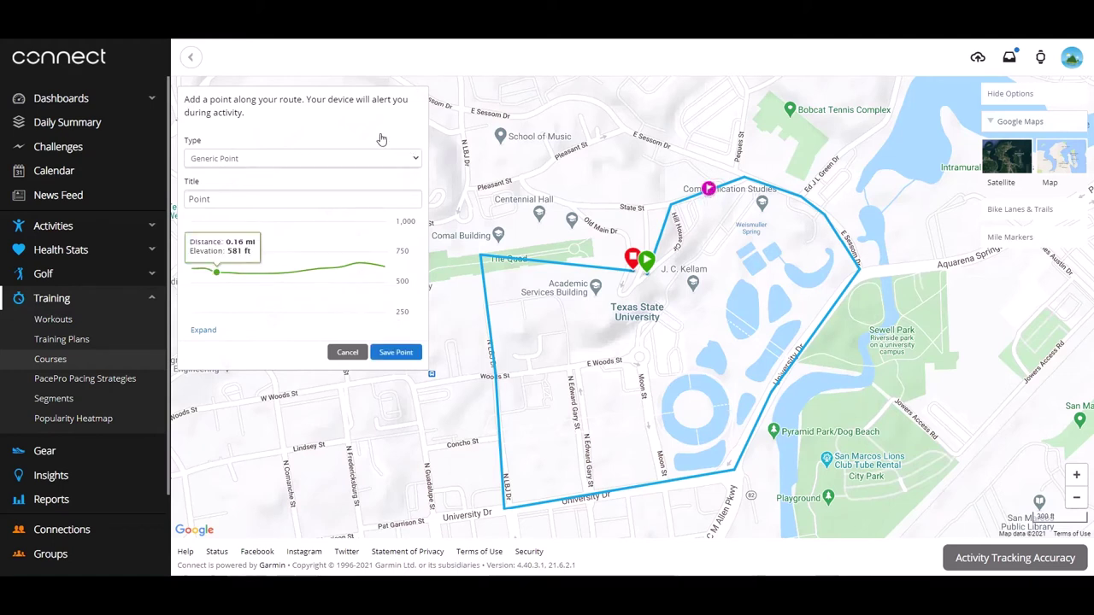
# - Try the Water, Sprint and First Aid types for the new course point
pyautogui.click(352, 158)
pyautogui.click(227, 227)
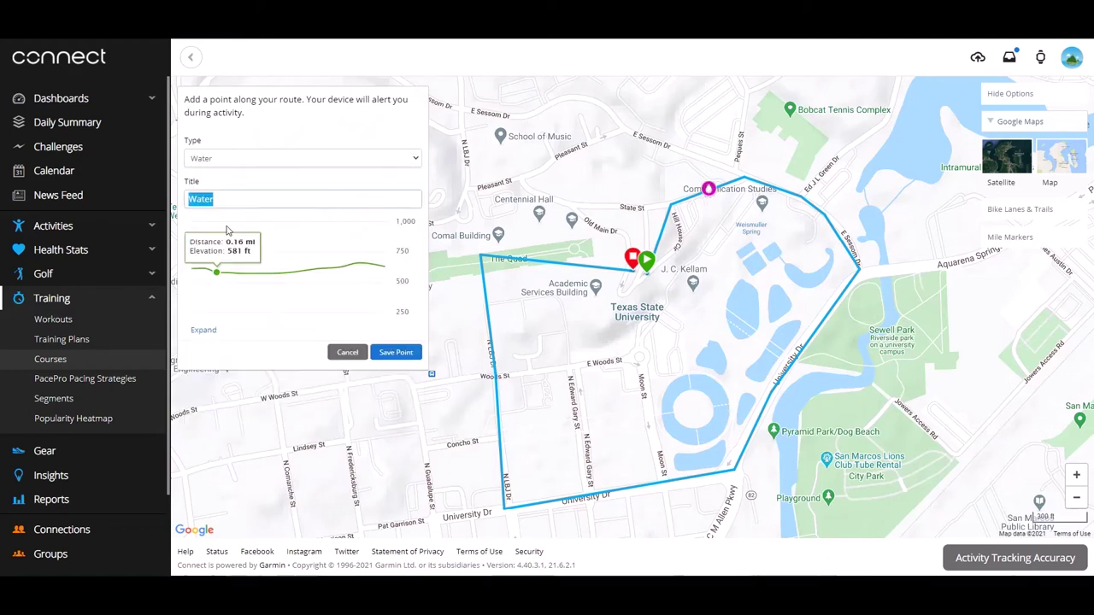
pyautogui.click(362, 167)
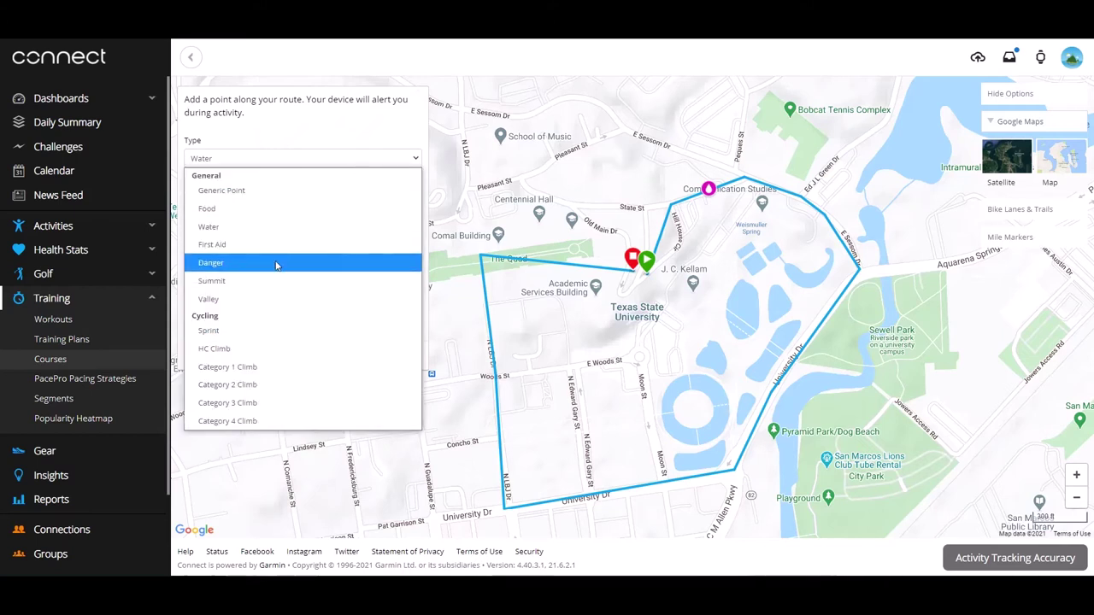
pyautogui.click(262, 337)
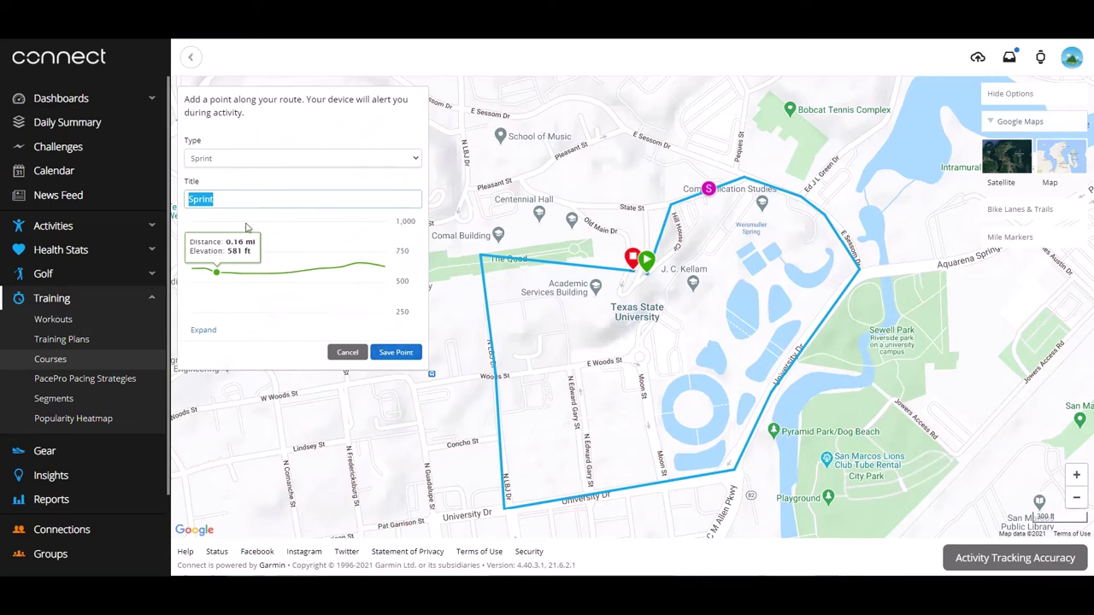
pyautogui.click(308, 163)
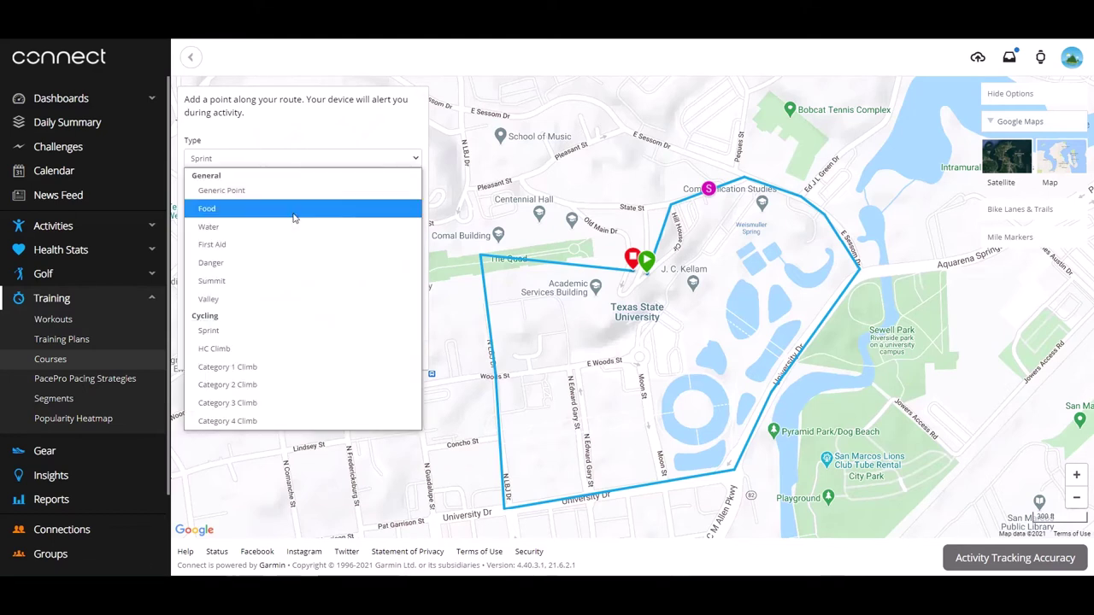
pyautogui.click(243, 253)
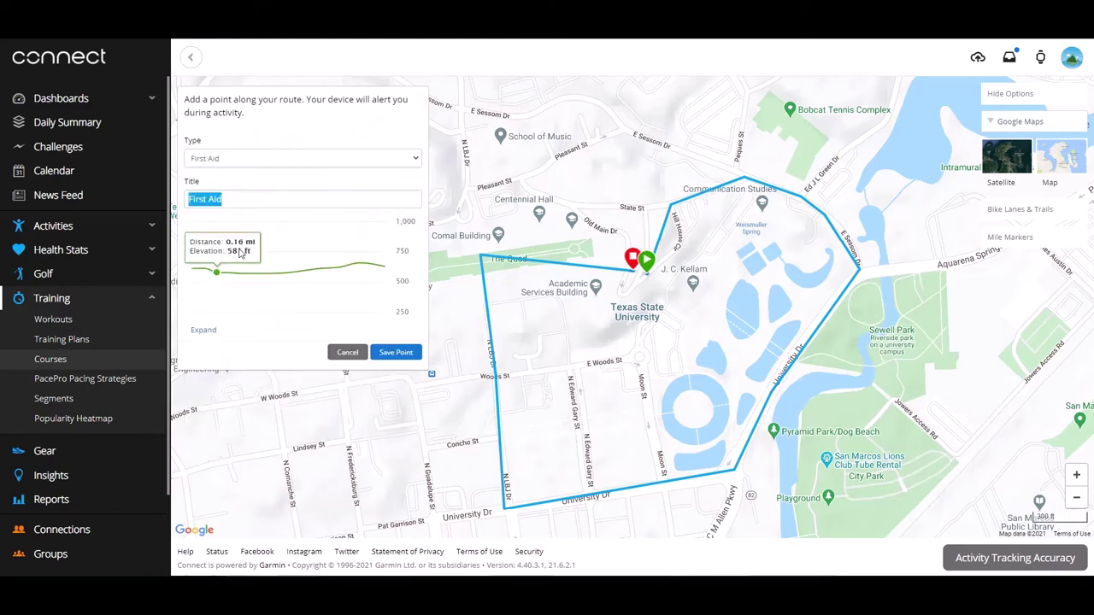
# - Make the course point a Food point titled "Eat Protein Bar" and save it
pyautogui.click(267, 162)
pyautogui.click(239, 209)
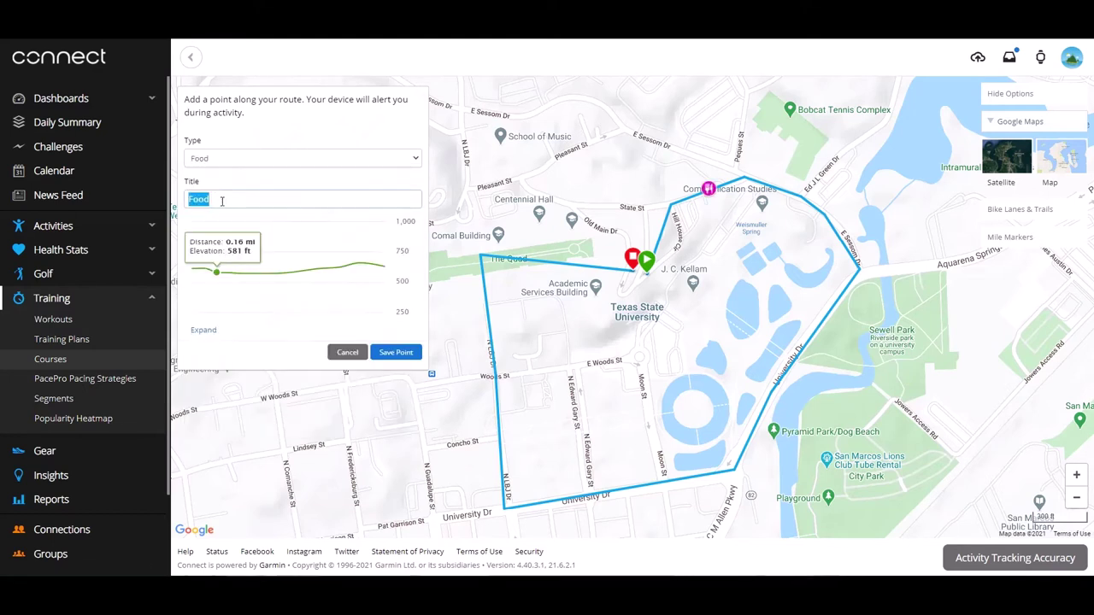
pyautogui.moveTo(219, 200)
pyautogui.mouseDown()
pyautogui.moveTo(199, 202)
pyautogui.moveTo(225, 200)
pyautogui.mouseUp()
pyautogui.press('BackSpace')
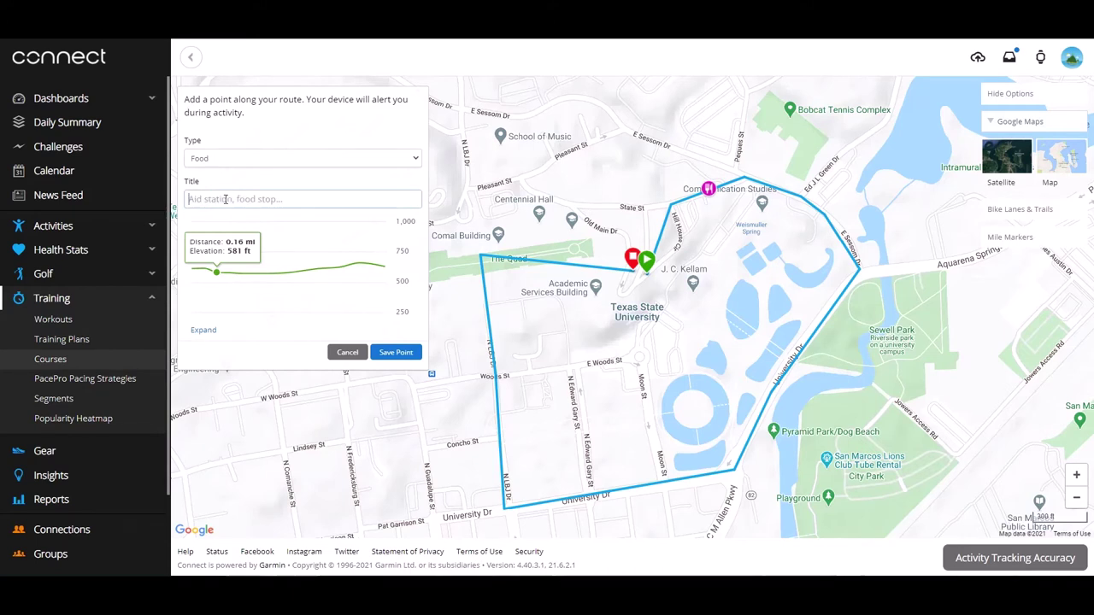
pyautogui.write('E')
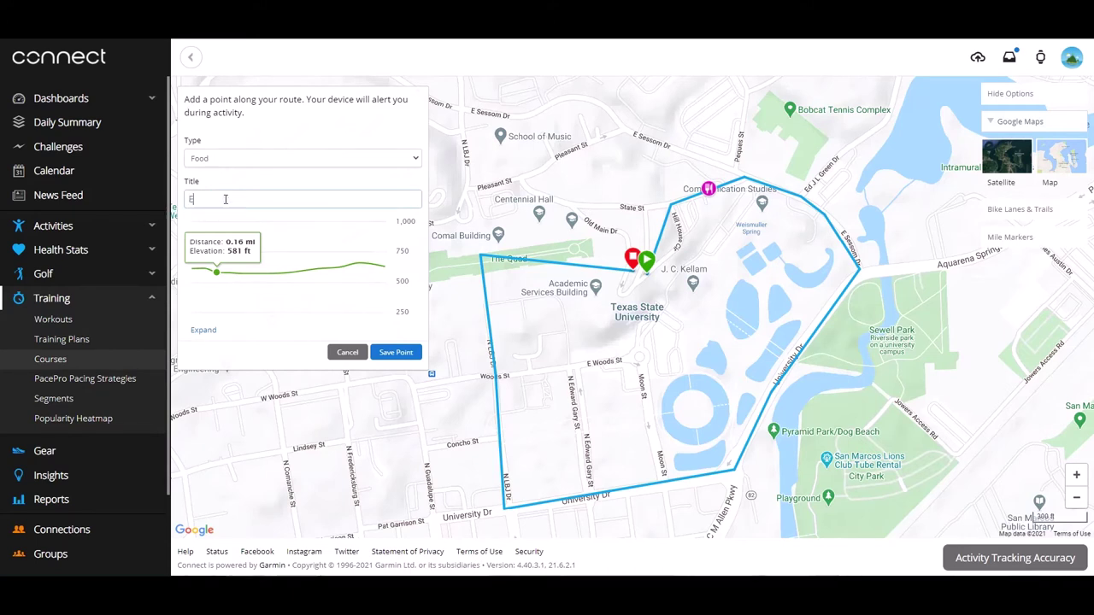
pyautogui.write('at Protein Bar')
pyautogui.click(395, 352)
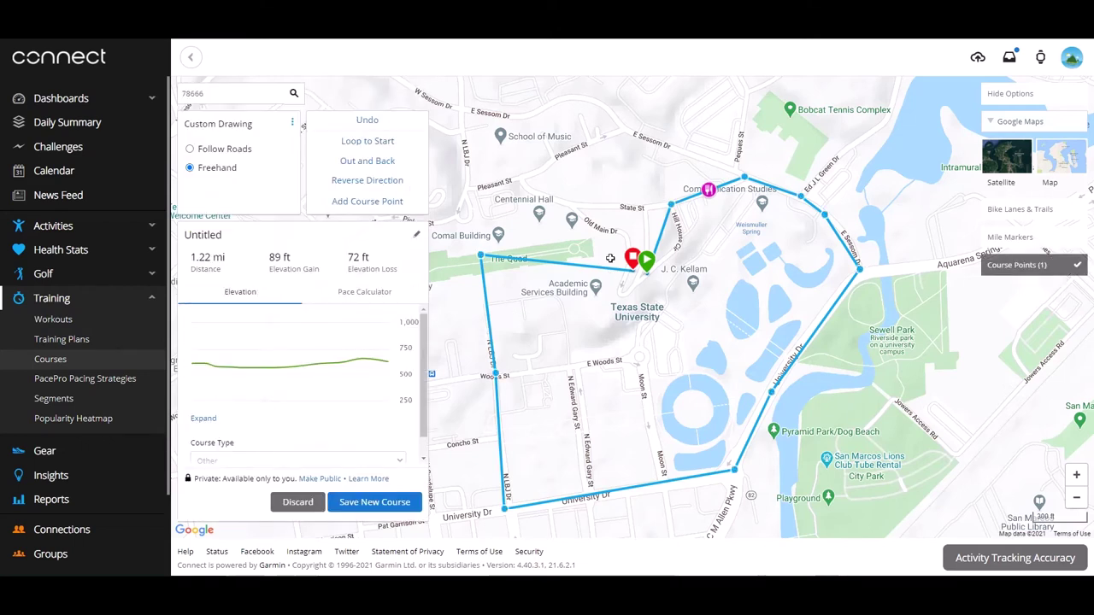
pyautogui.moveTo(710, 191)
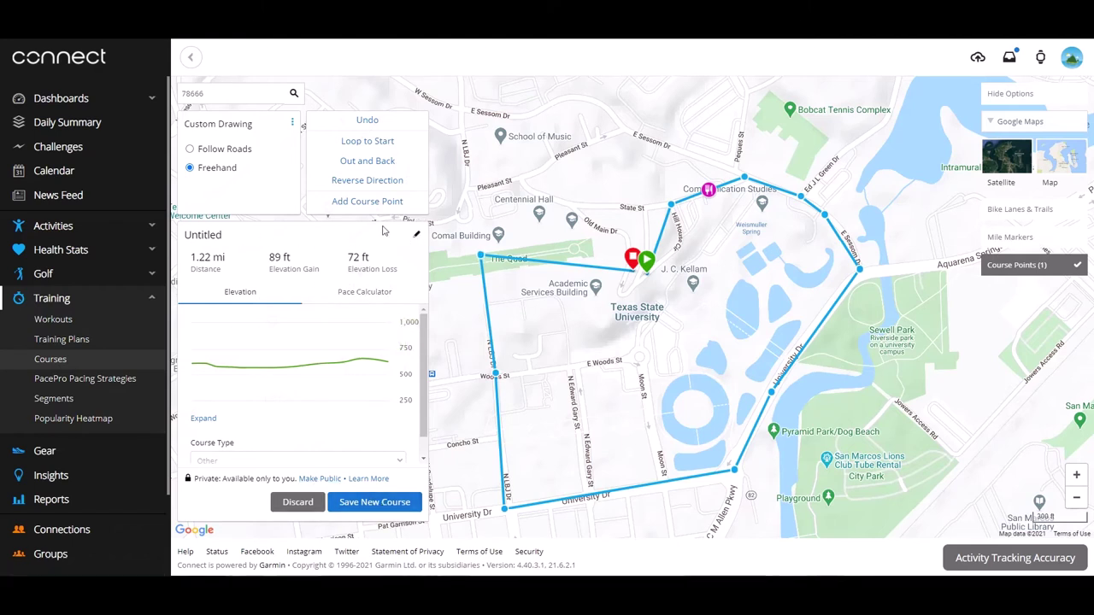
# - Name the course "Texas State Univ Tour" and save it as a new course
pyautogui.click(416, 235)
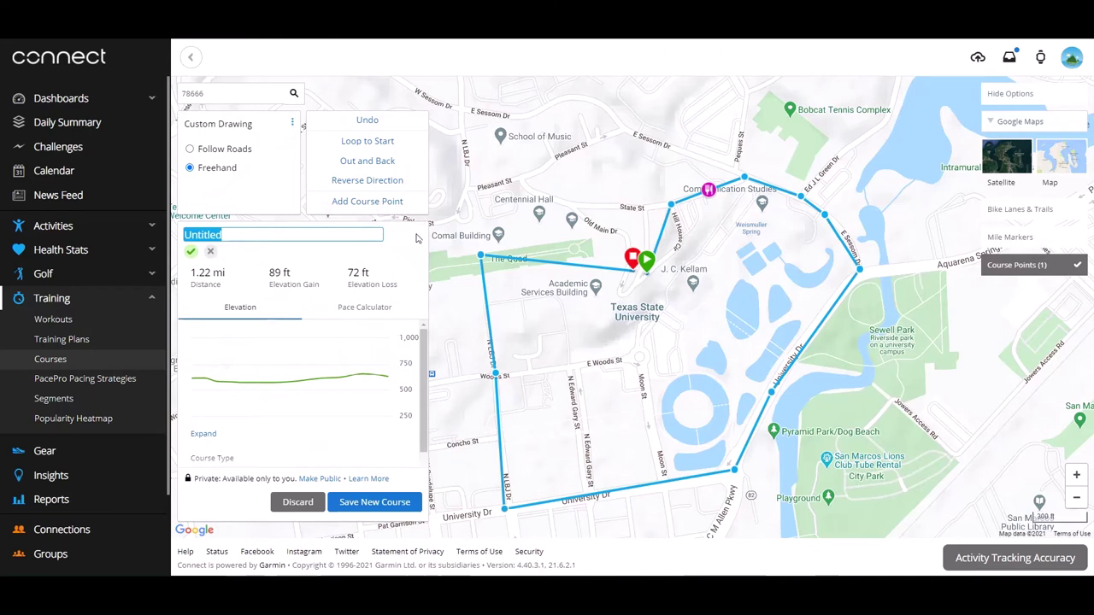
pyautogui.write('Texas State U')
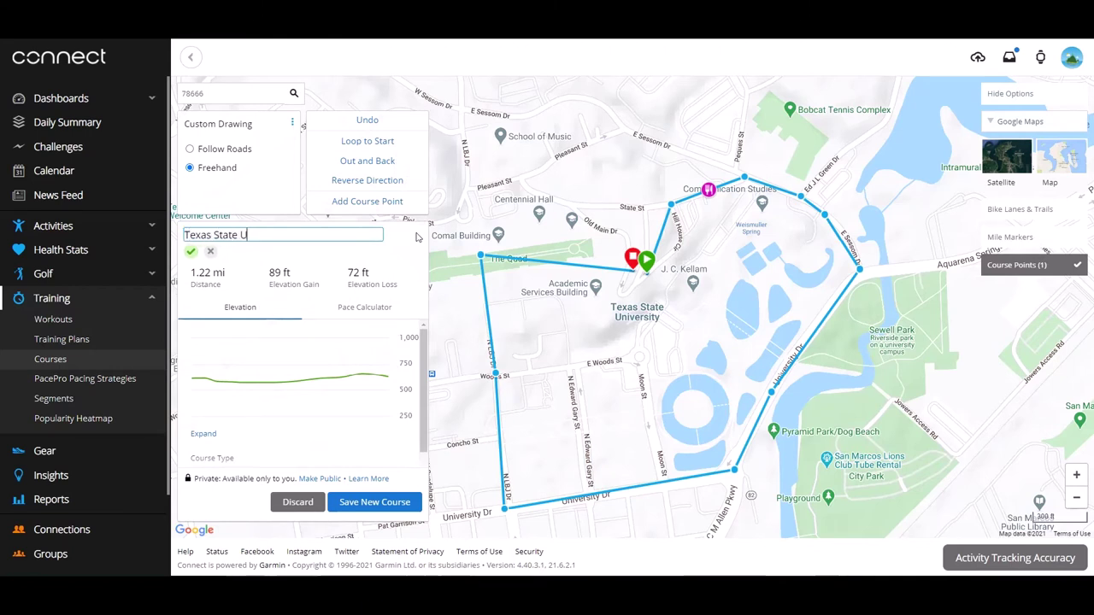
pyautogui.write('niv Tour')
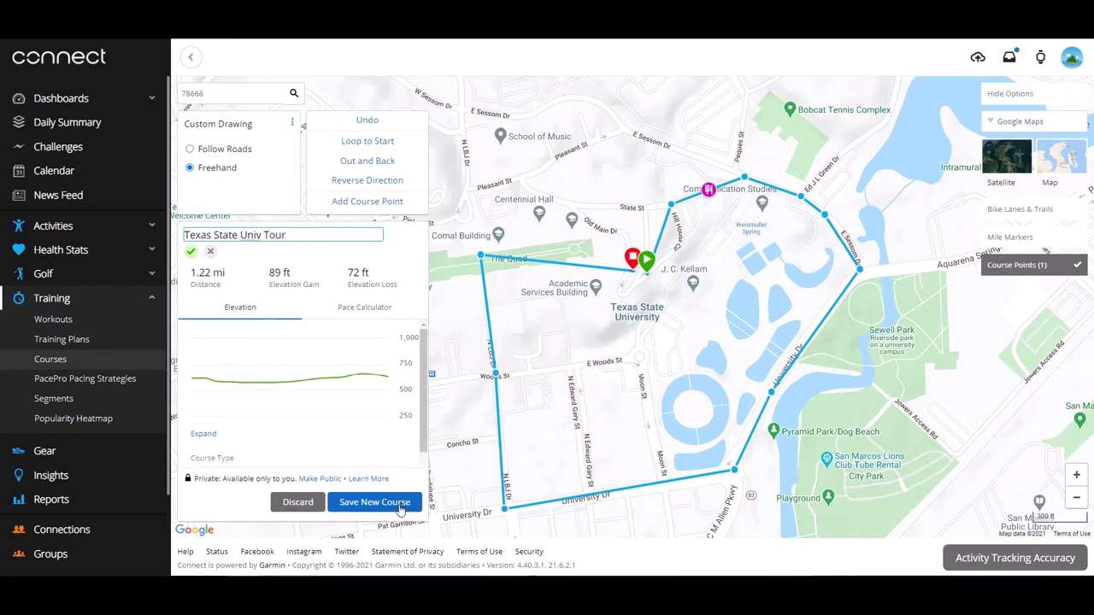
pyautogui.click(402, 505)
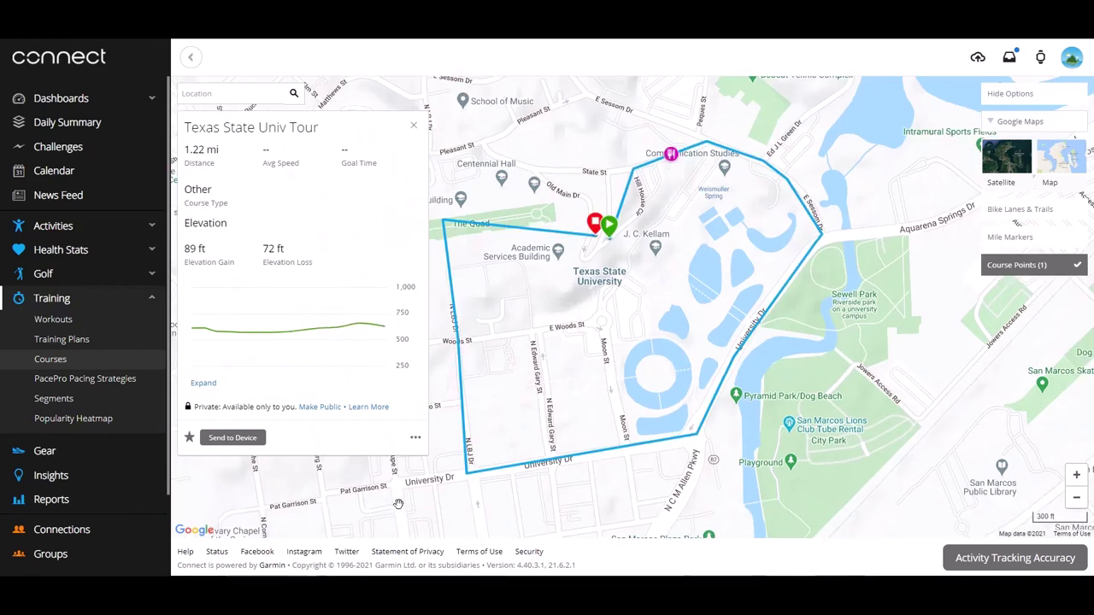
# - Show all created courses in the course list and reopen Texas State Univ Tour
pyautogui.click(49, 360)
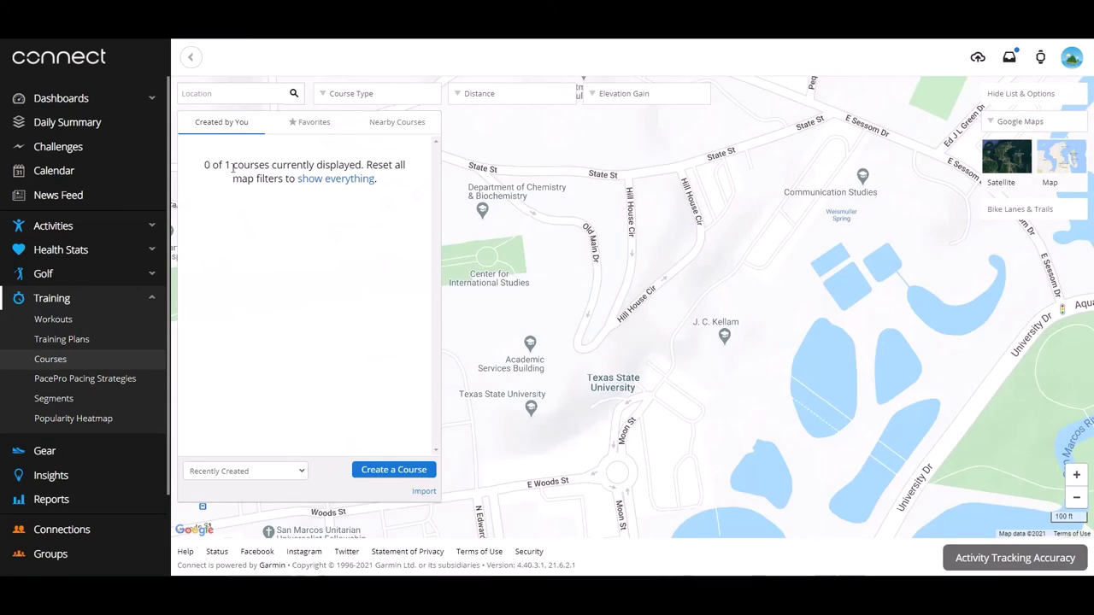
pyautogui.click(342, 181)
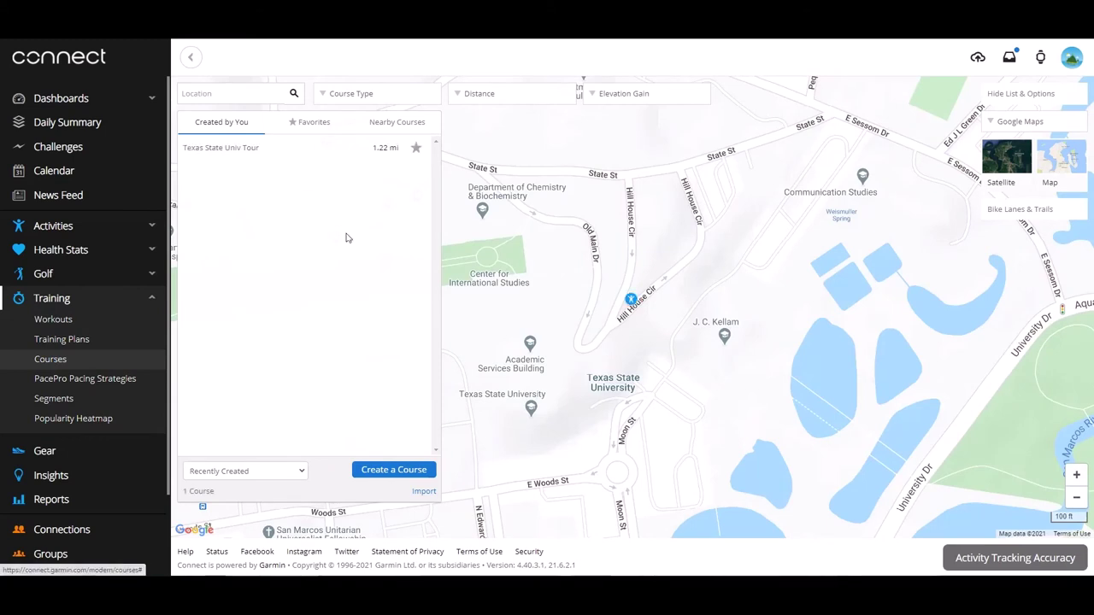
pyautogui.click(214, 148)
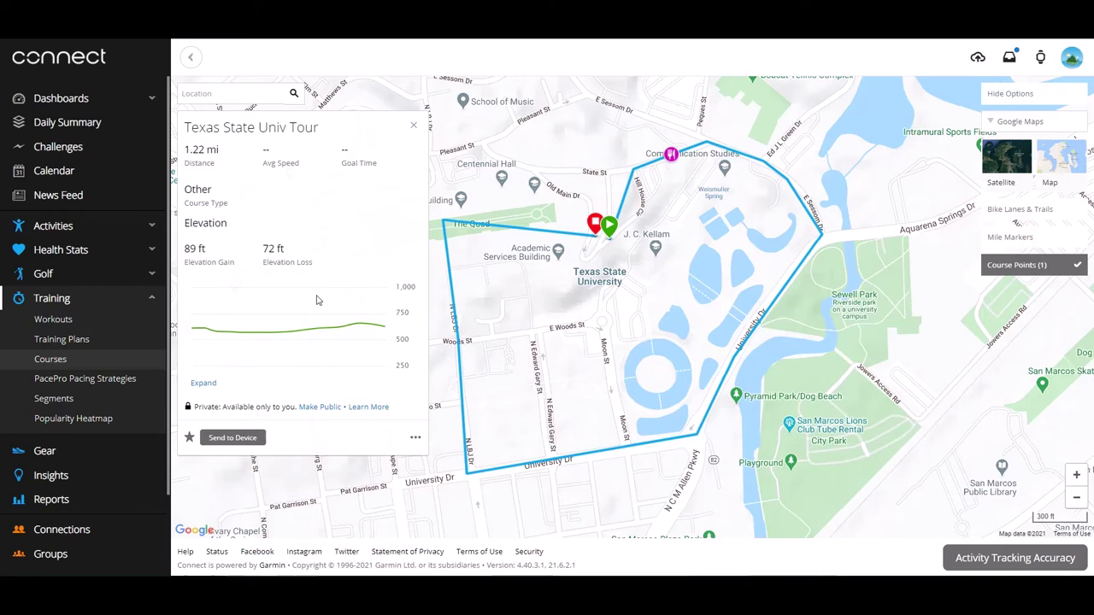
# - Send the course to the Instinct Solar with Launch Garmin Express turned off
pyautogui.click(227, 439)
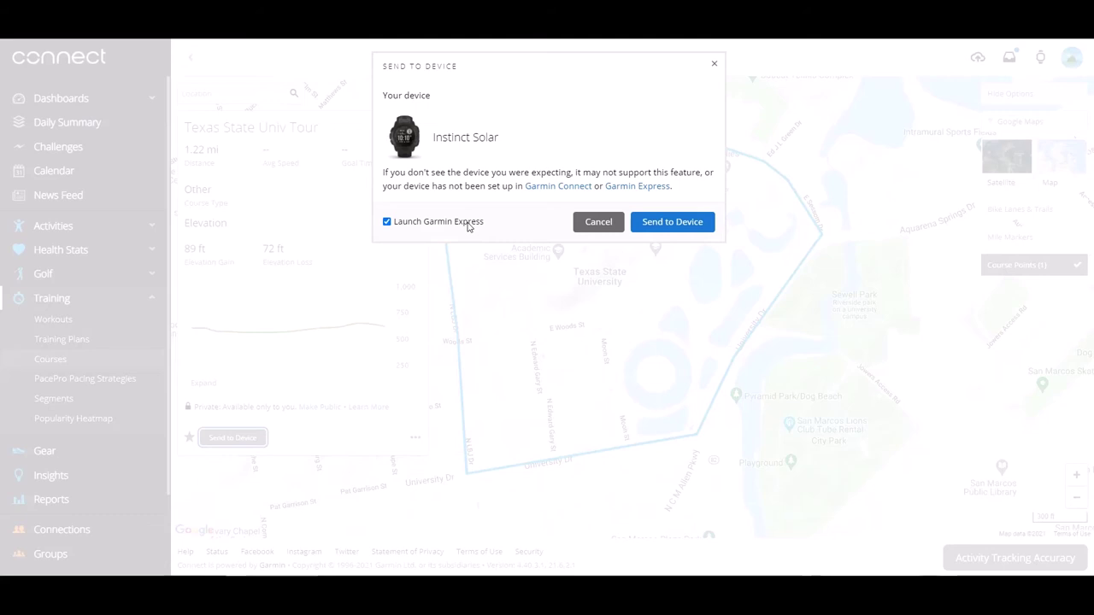
pyautogui.click(386, 222)
pyautogui.click(672, 222)
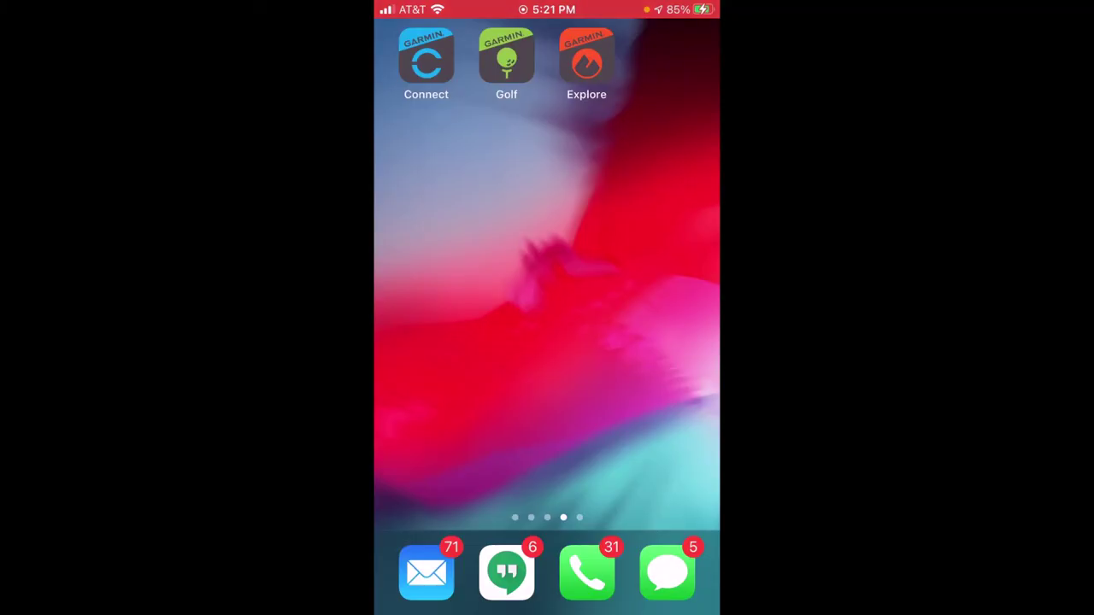
# - Switch to the Garmin Connect phone app and open the training courses list
pyautogui.click(426, 56)
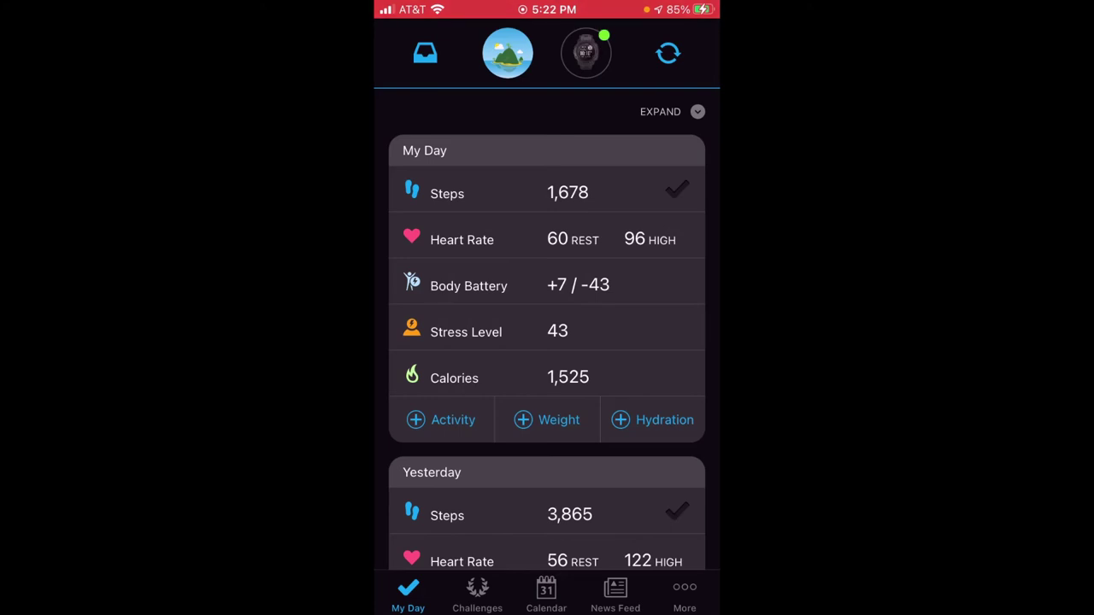
pyautogui.click(685, 595)
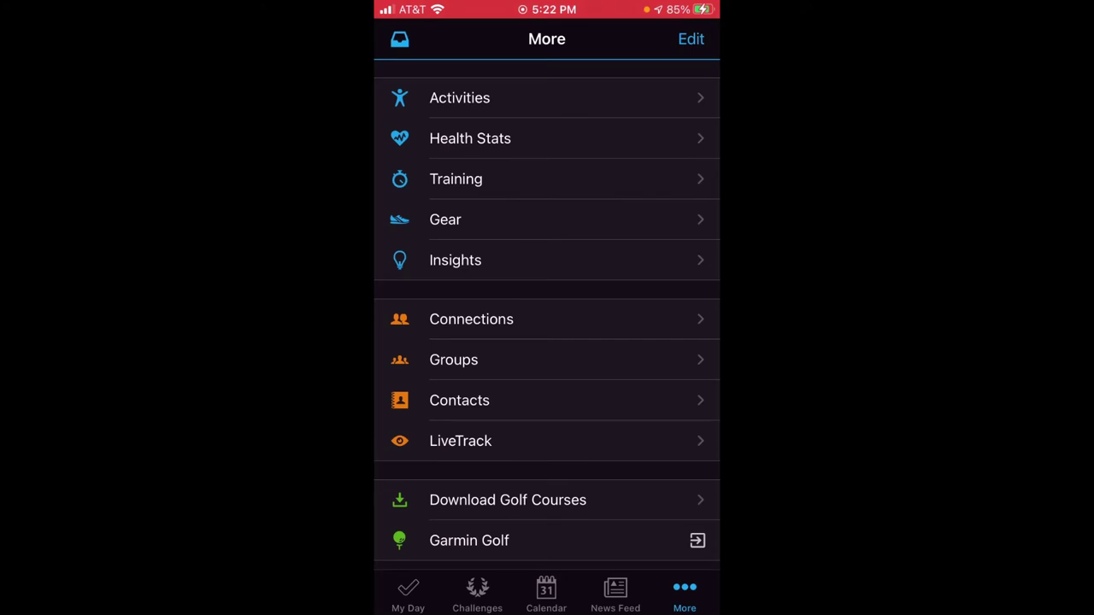
pyautogui.click(478, 178)
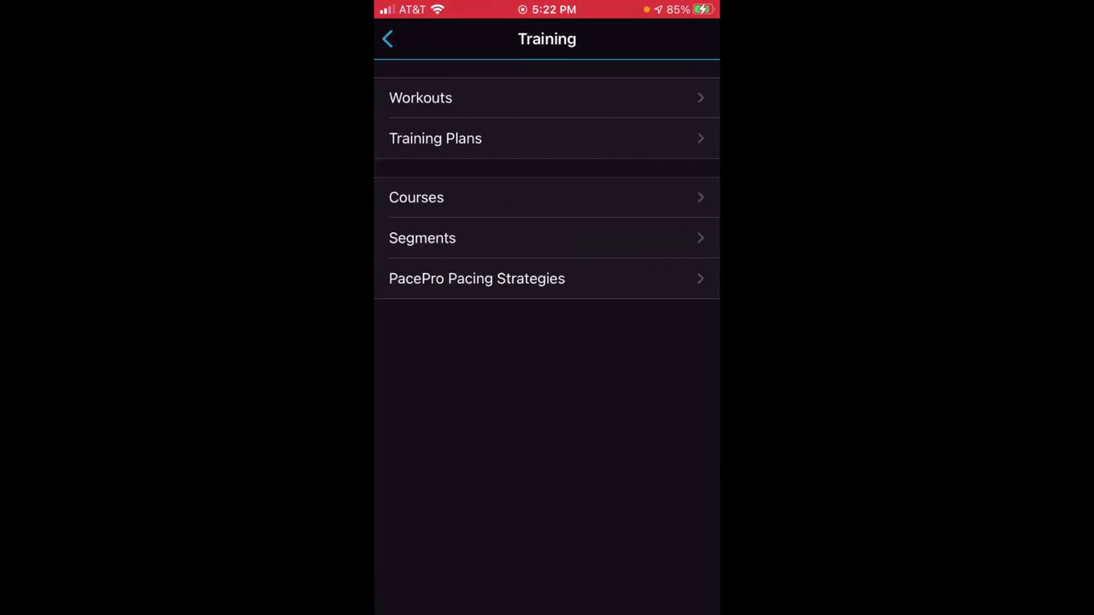
pyautogui.click(416, 197)
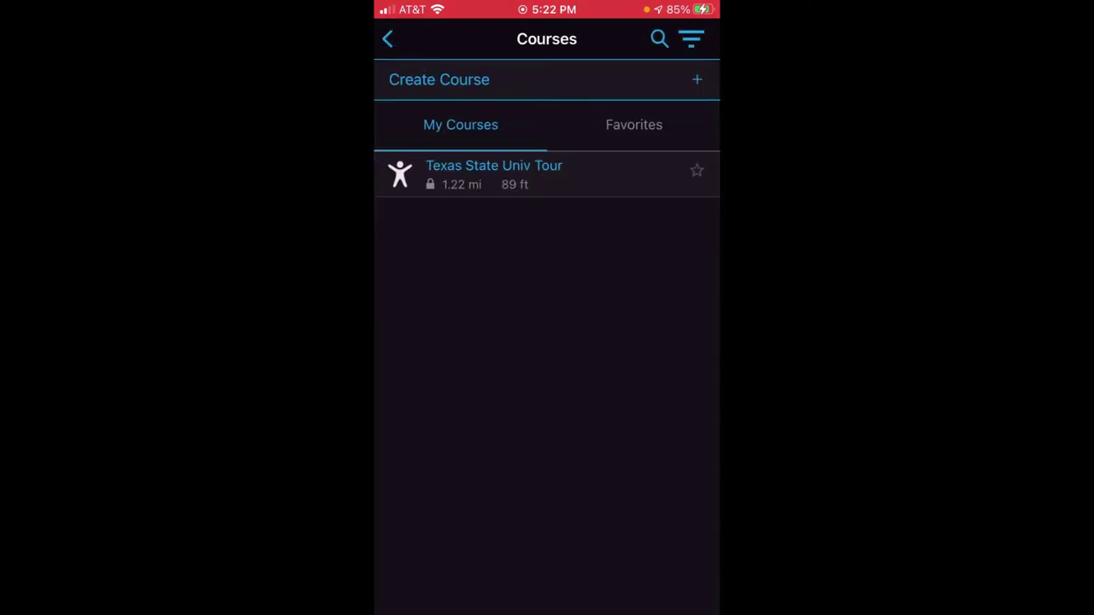